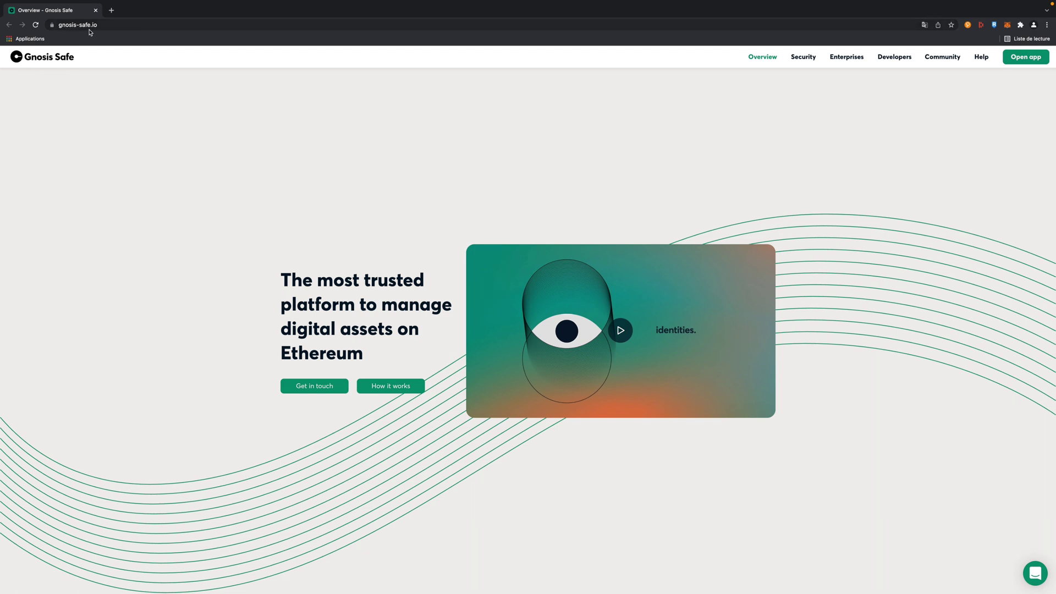
Step: Scroll through the gnosis-safe.io landing page and back up, then launch the Gnosis Safe web app
scroll(412, 162, "down", 8)
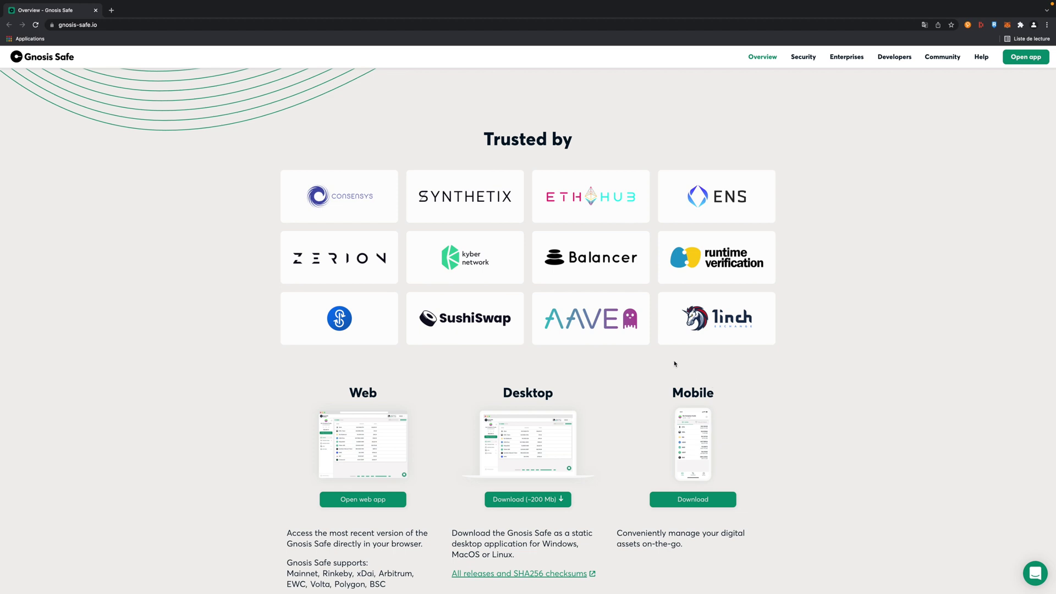
scroll(675, 364, "down", 10)
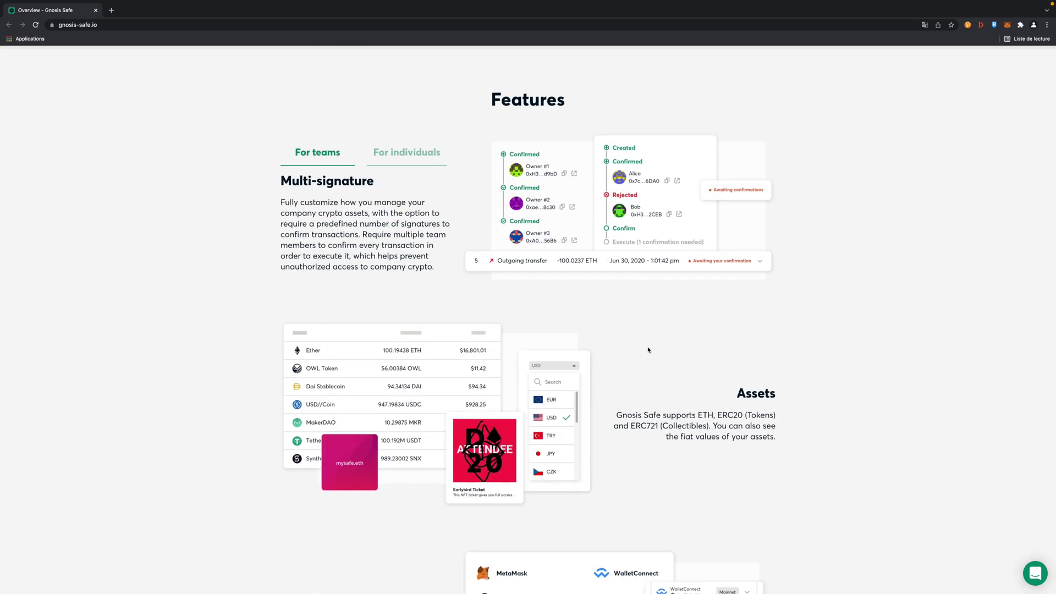
scroll(648, 352, "down", 4)
scroll(648, 350, "down", 10)
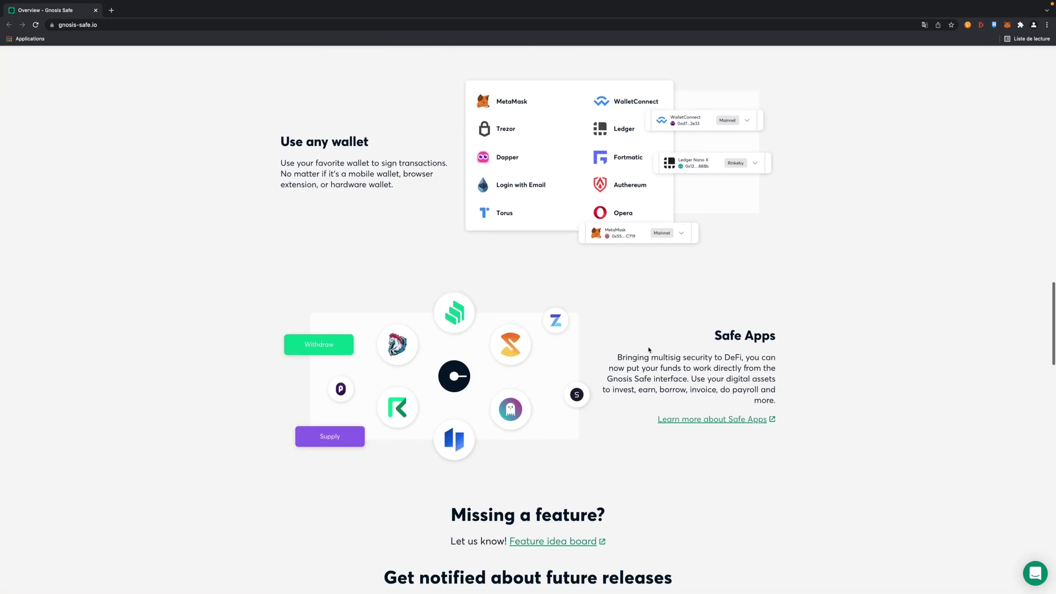
scroll(649, 350, "down", 5)
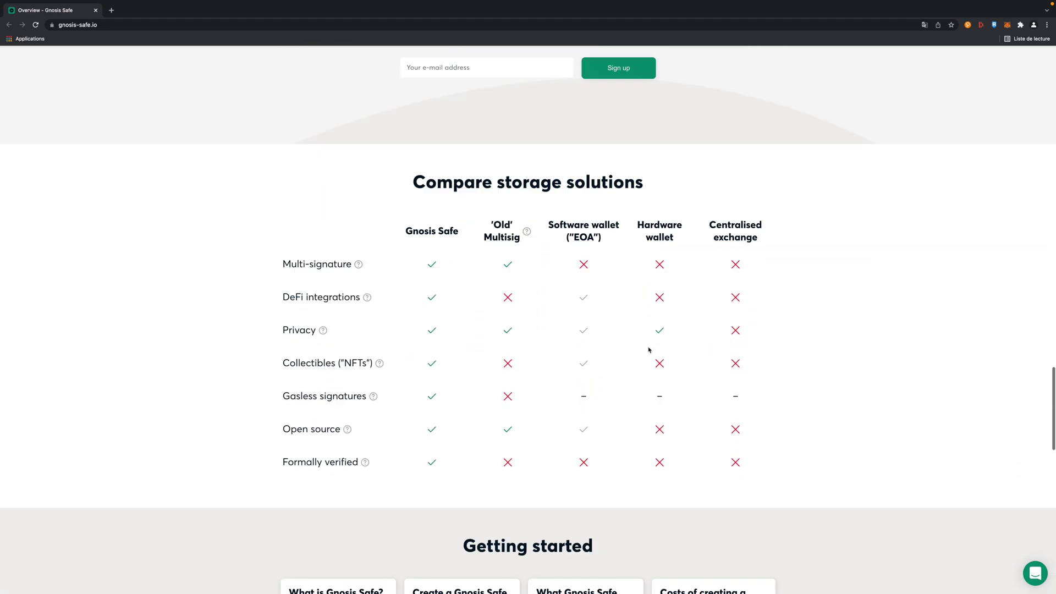
scroll(648, 349, "up", 20)
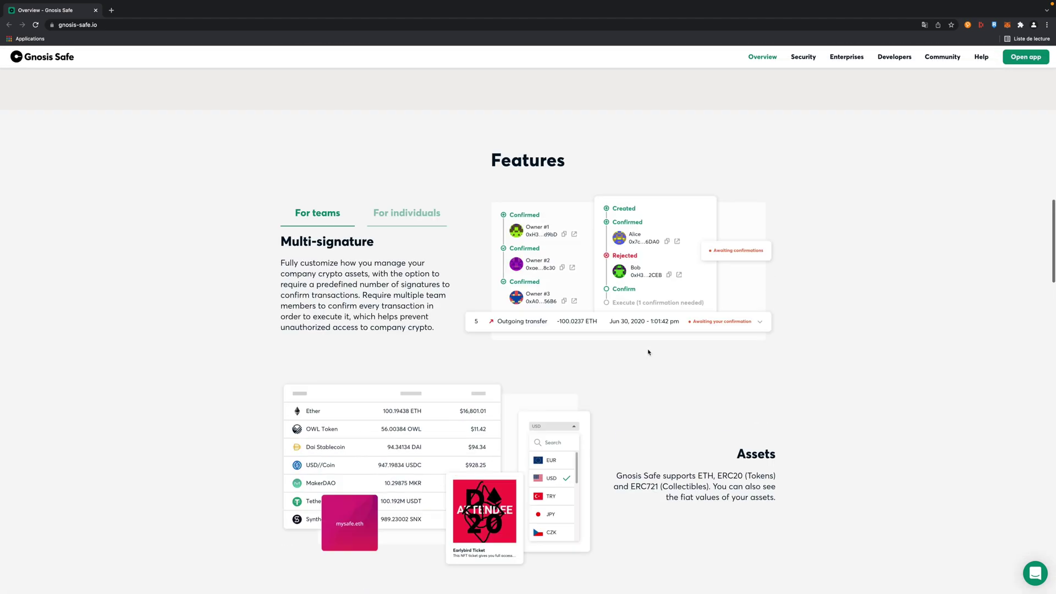
scroll(648, 352, "up", 8)
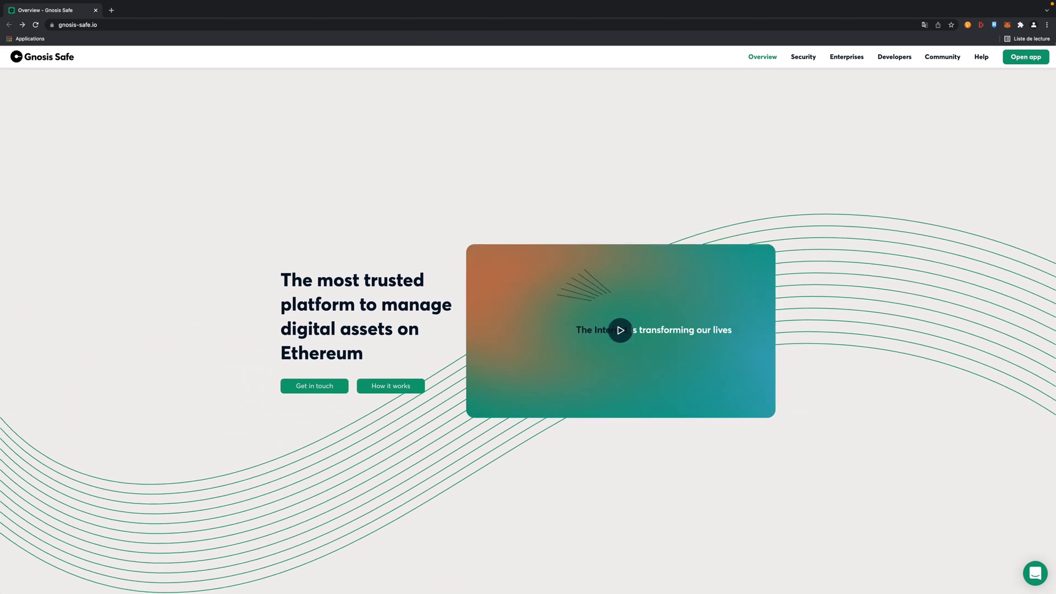
left_click(1026, 57)
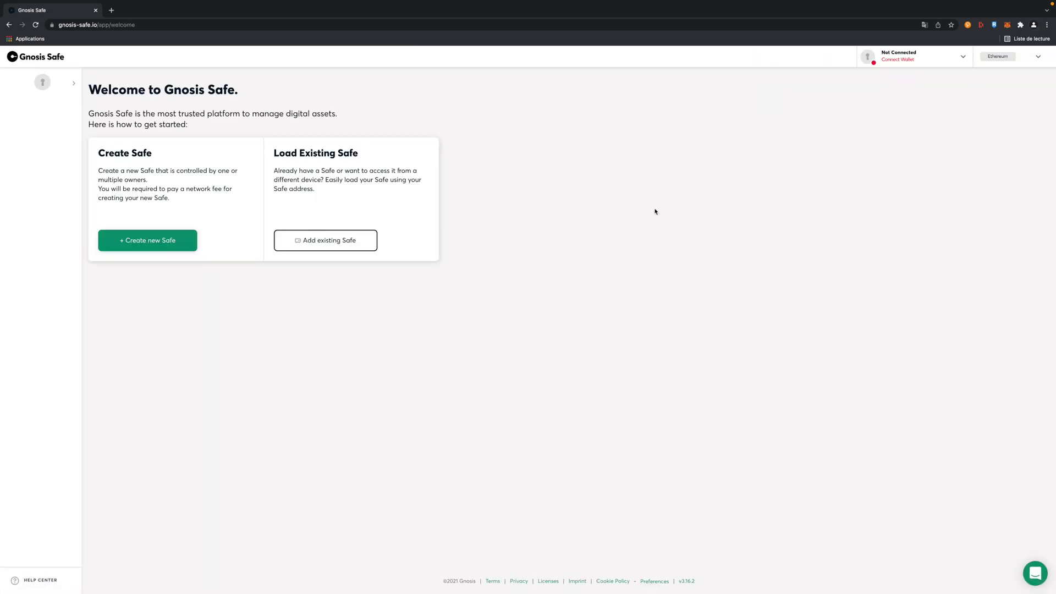
Step: Begin a new Safe and connect MetaMask with only the second account selected
left_click(186, 278)
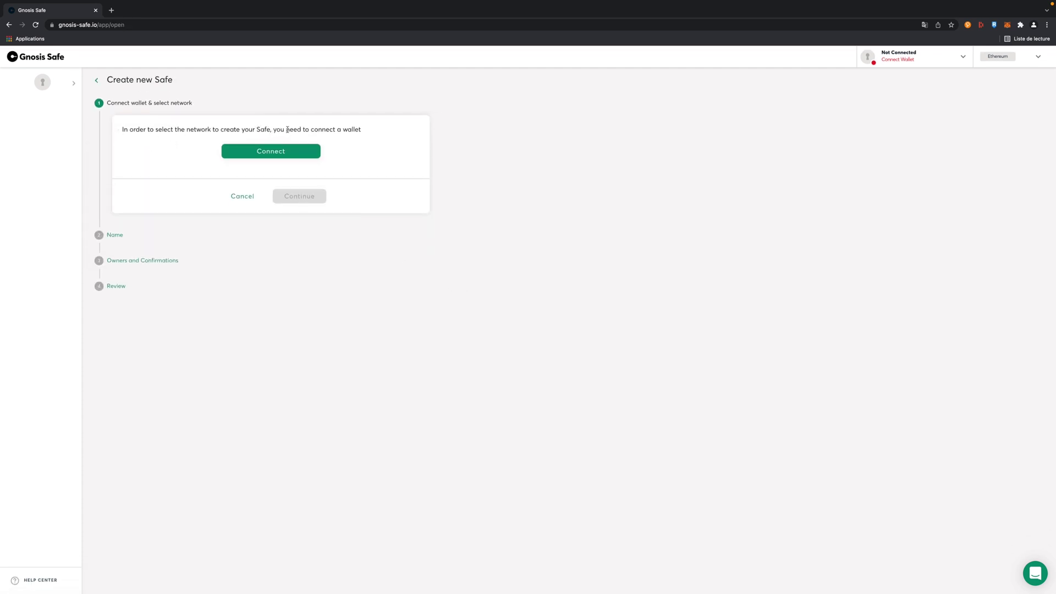
left_click(272, 151)
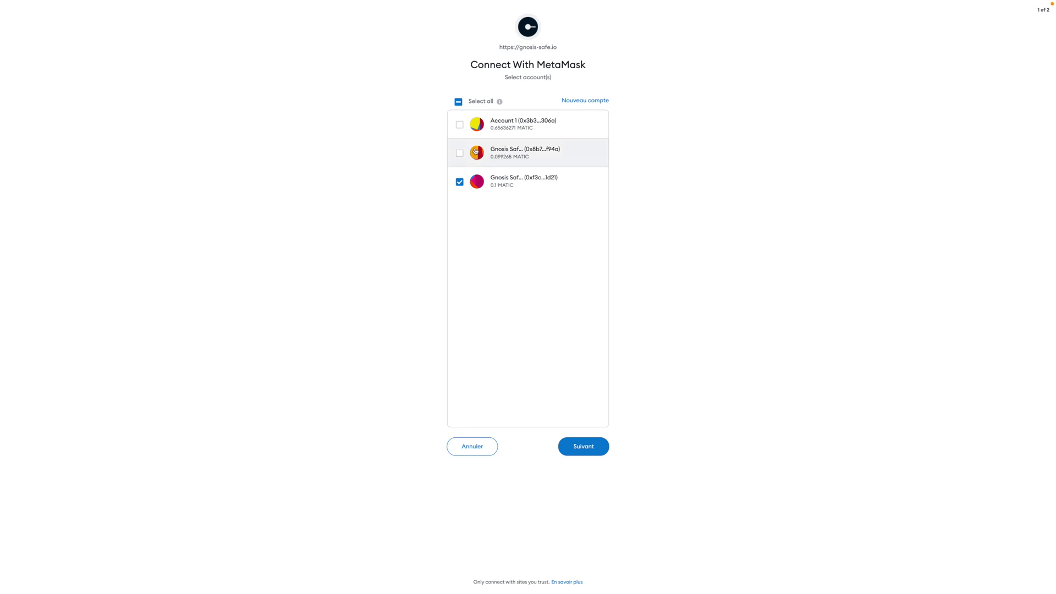
left_click(459, 153)
left_click(459, 182)
left_click(460, 158)
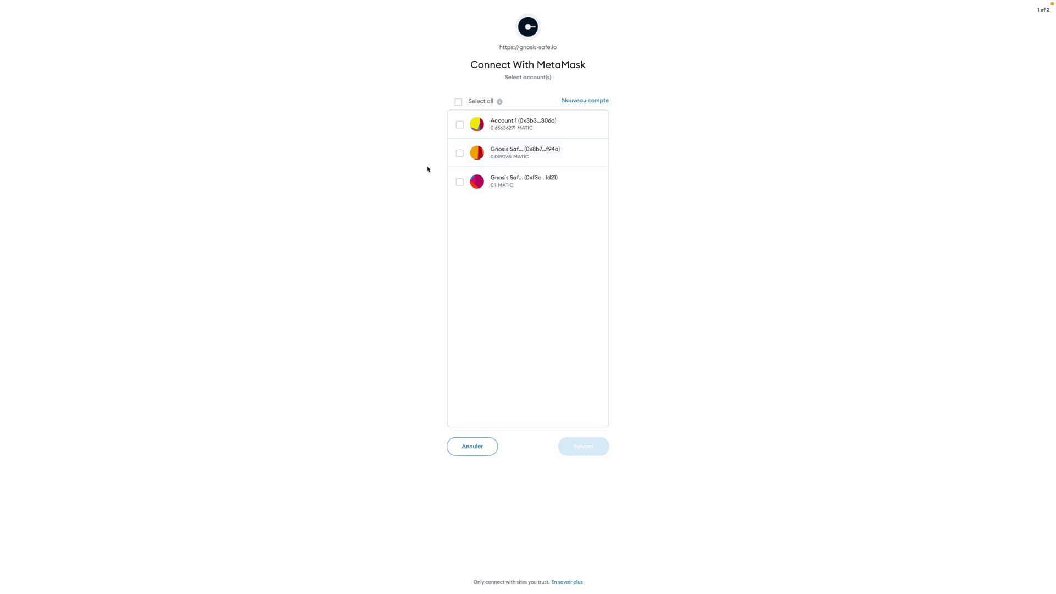
left_click(462, 154)
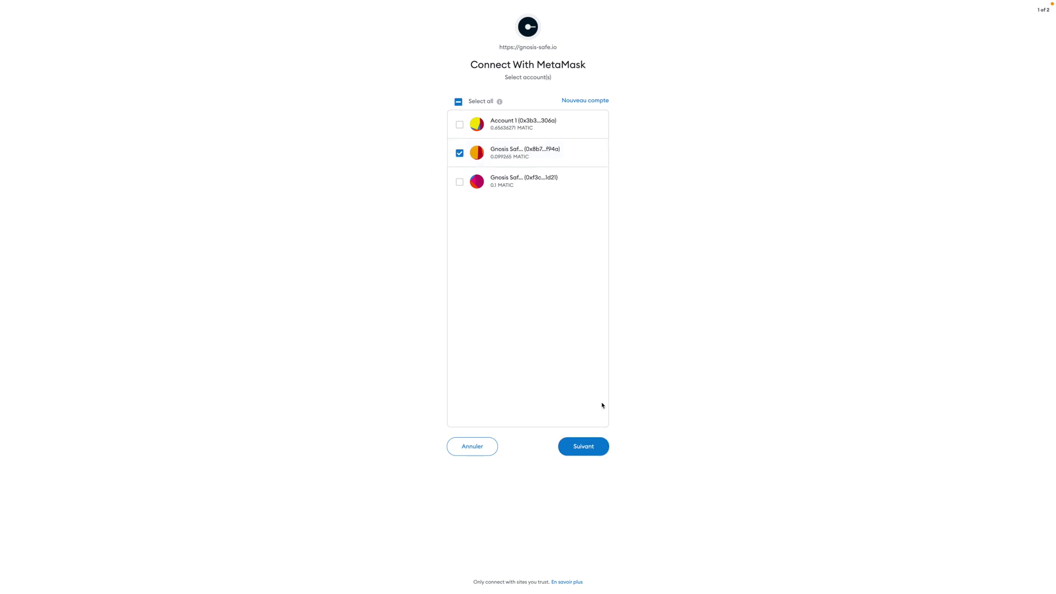
left_click(582, 457)
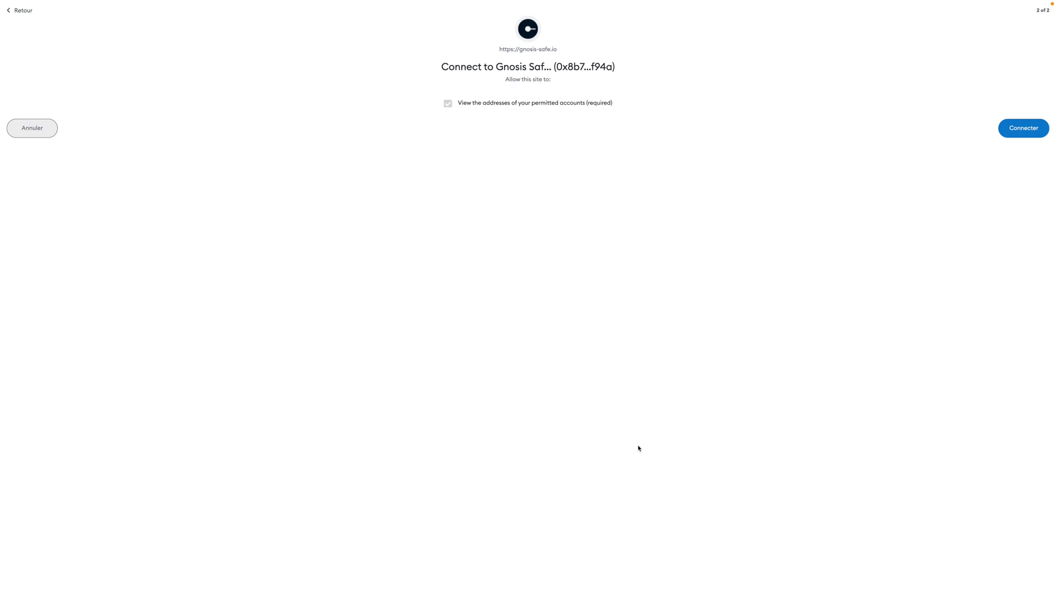
left_click(1028, 132)
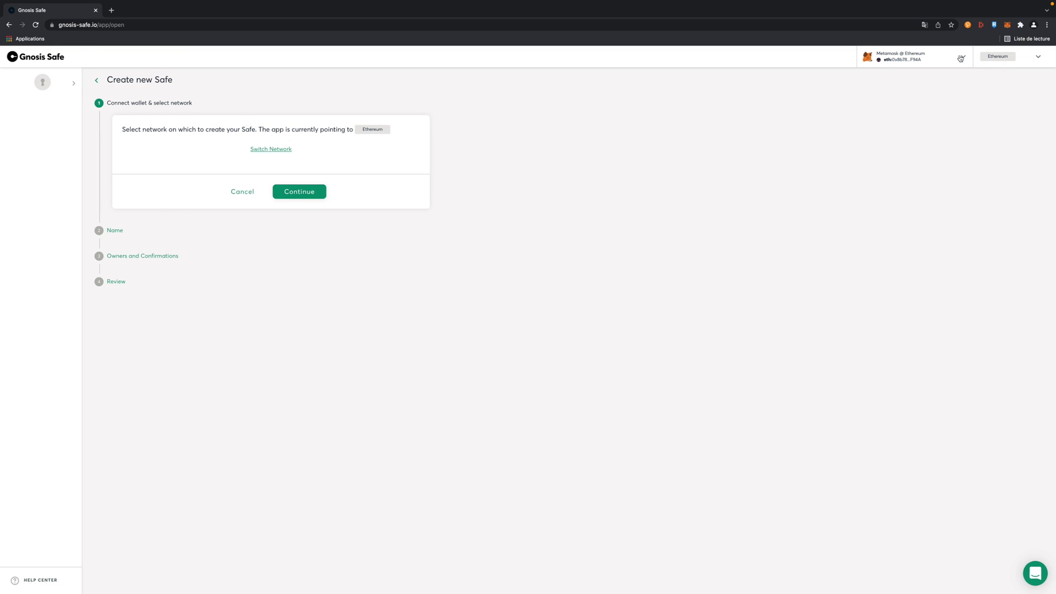
Step: Switch the app's network to Polygon
left_click(1039, 57)
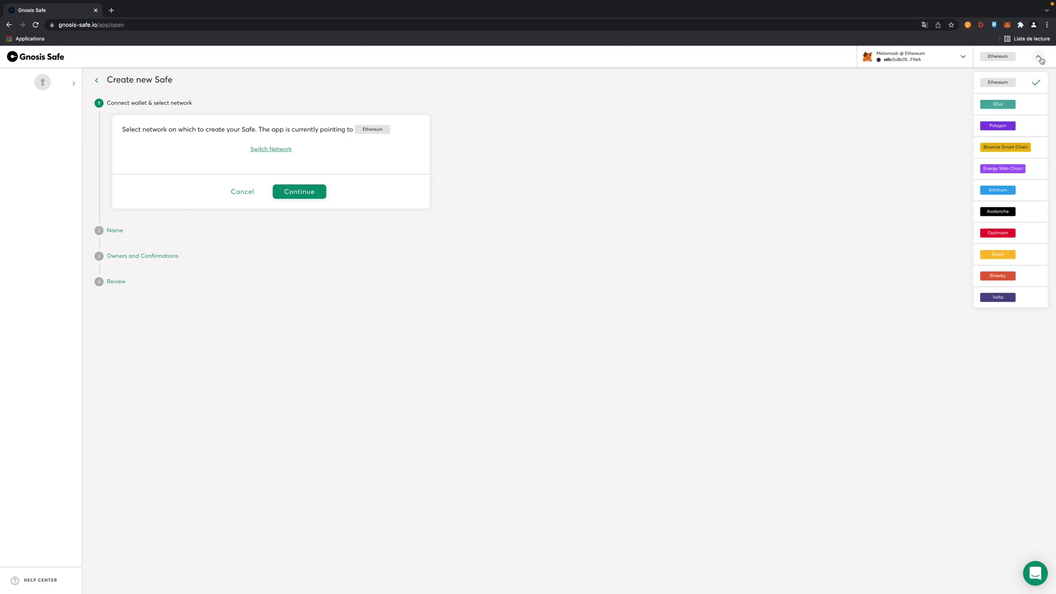
left_click(1023, 126)
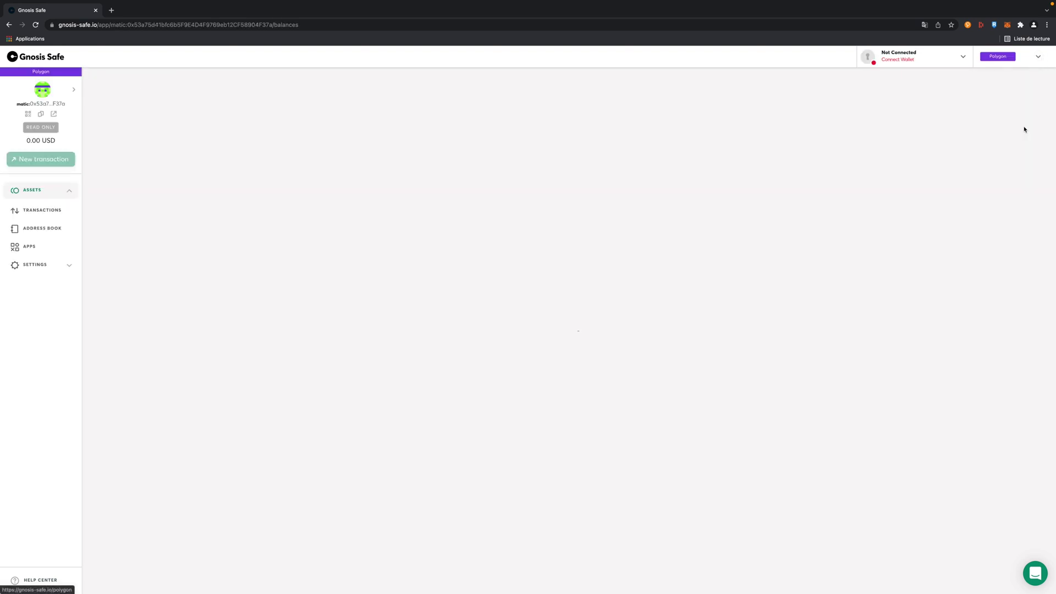
left_click(1039, 57)
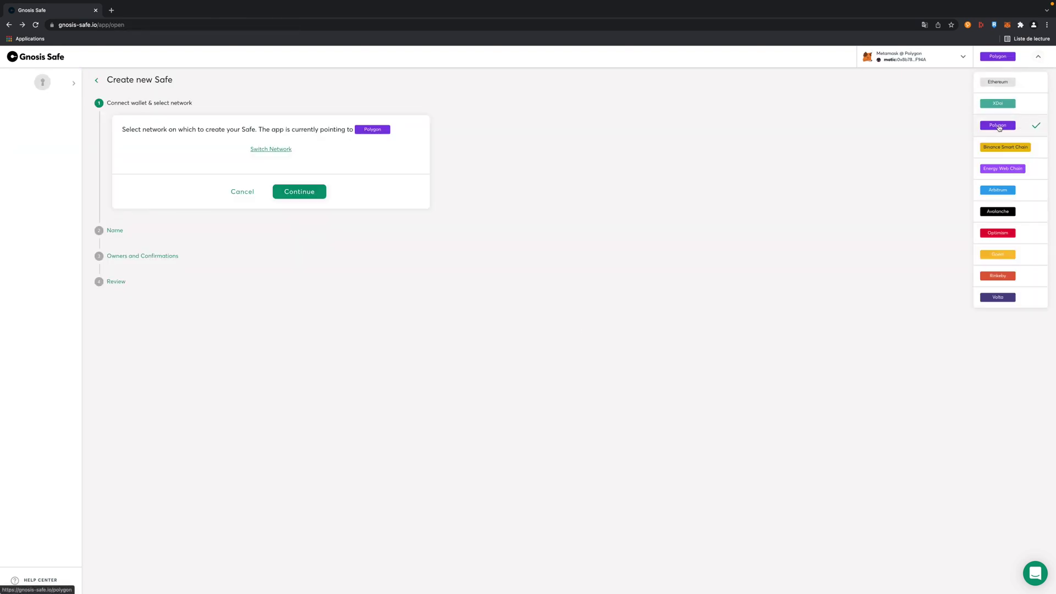
left_click(842, 127)
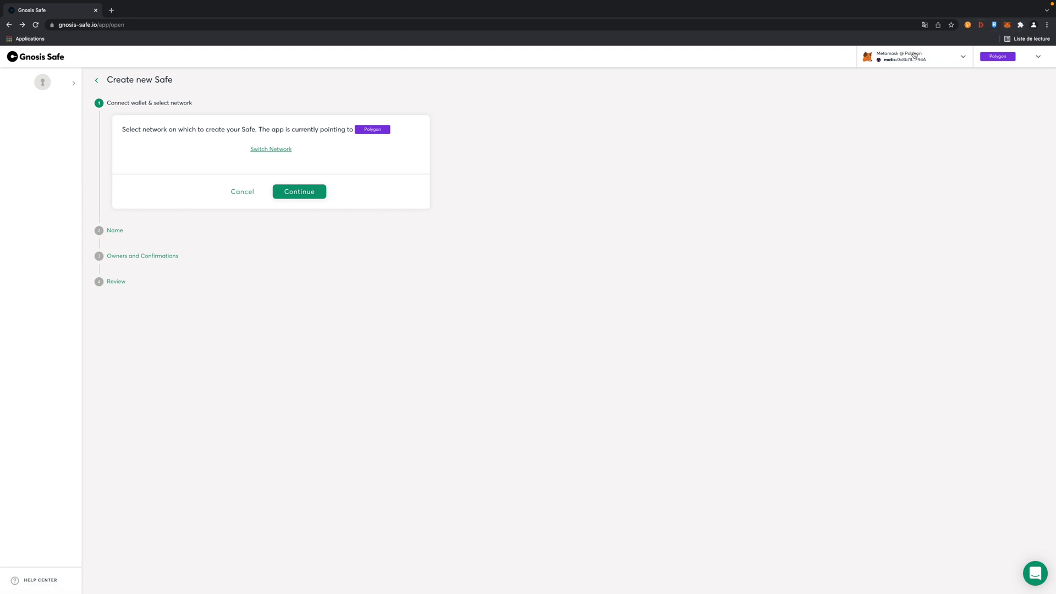
Step: Name the new Safe 'Demo Gnosis Safe' and continue to the owners step
left_click(296, 189)
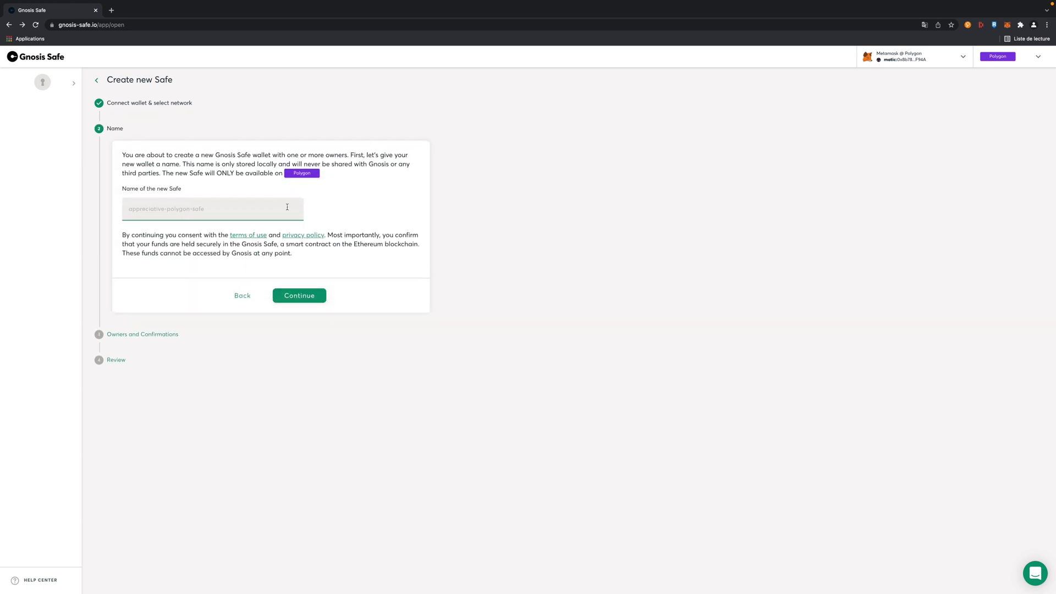
left_click(287, 207)
type("Dem")
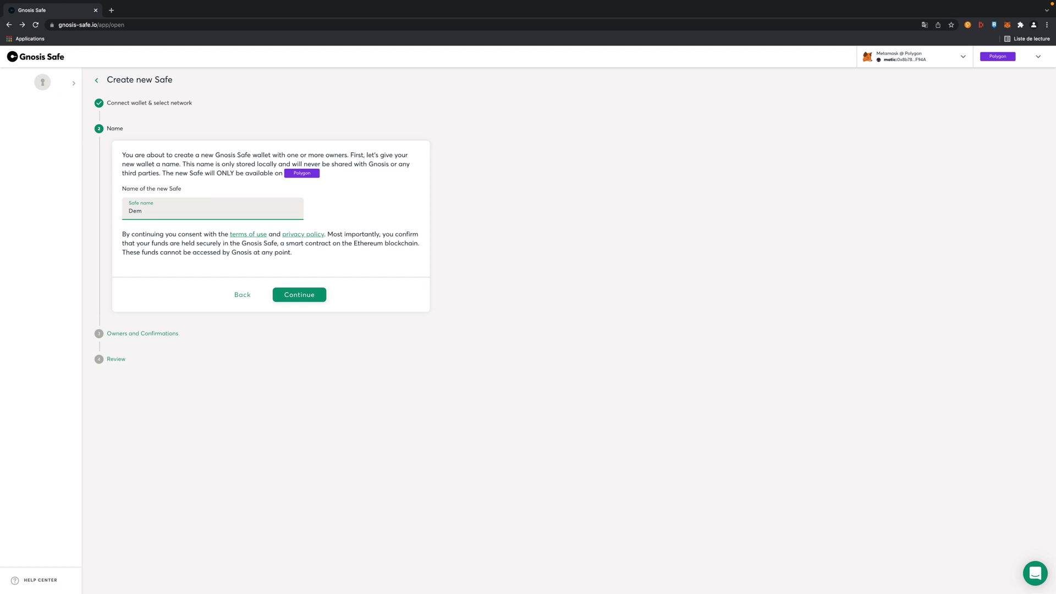
type("o Gnosis Safe")
left_click(324, 297)
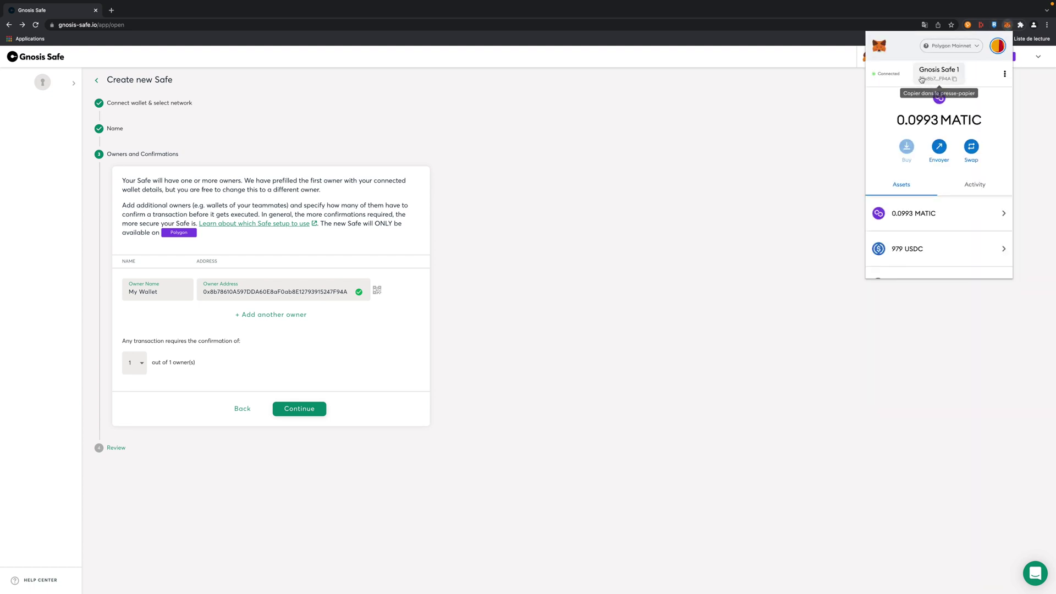
Step: Add a second owner named '2nd User' with the pasted wallet address
left_click(49, 348)
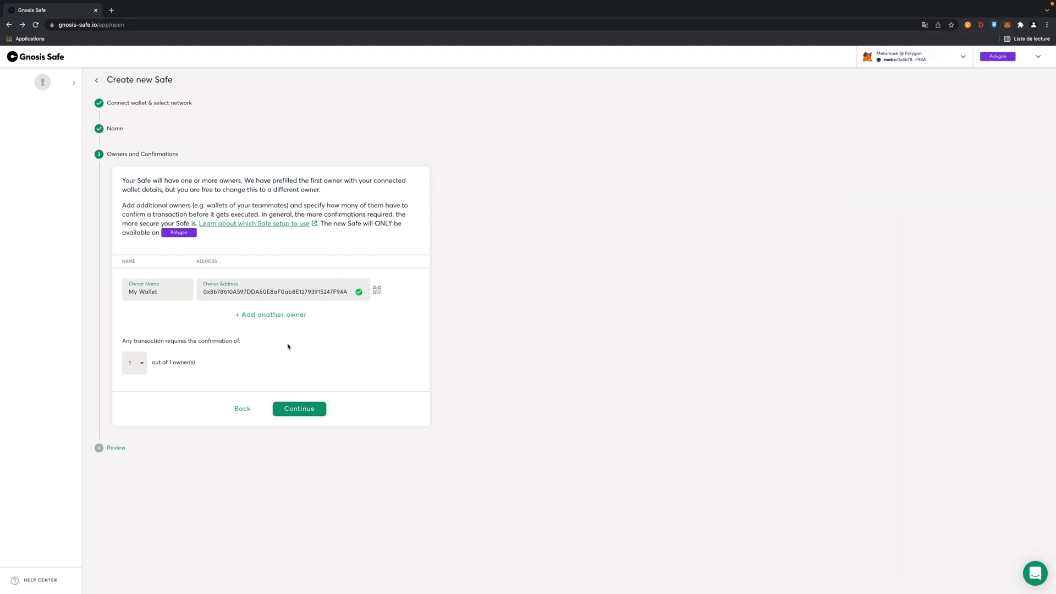
left_click(259, 316)
left_click(157, 315)
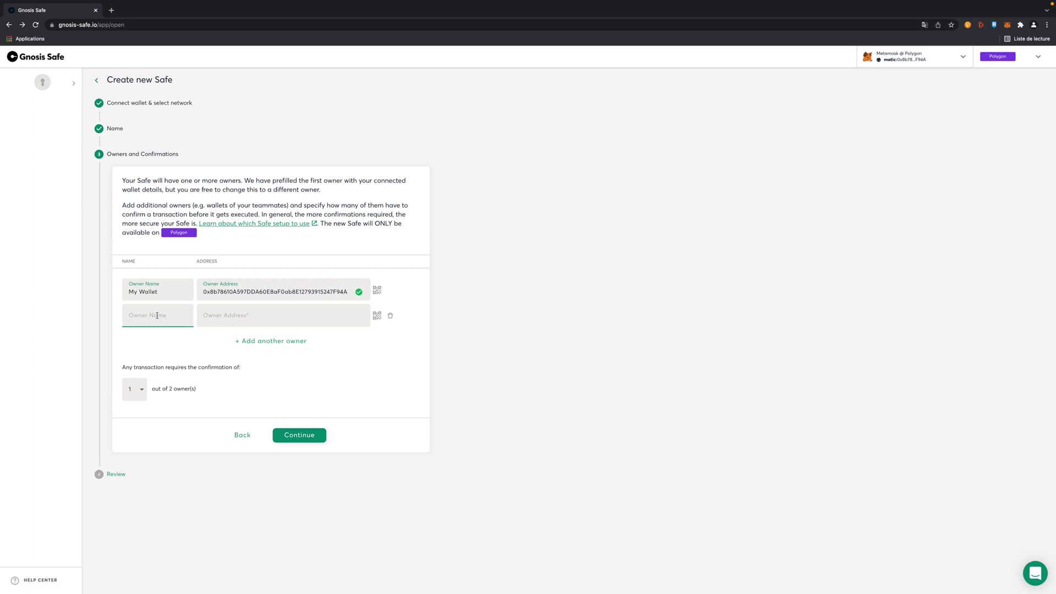
type("2n")
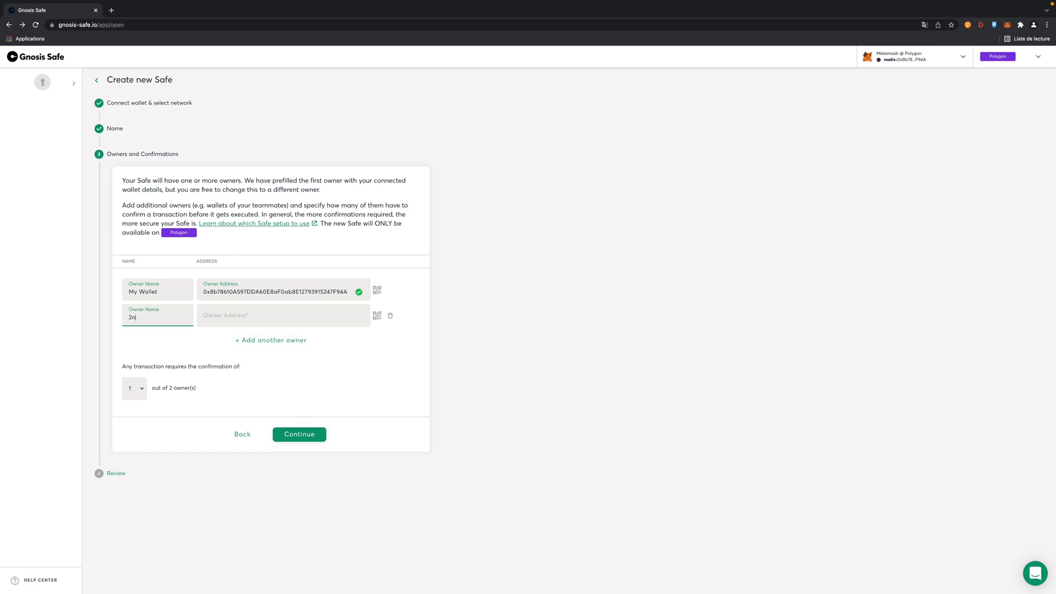
type("d User")
left_click(236, 315)
type("0xf3c1024E0Fa299b2cd6AeA1eFad26ab432151D21")
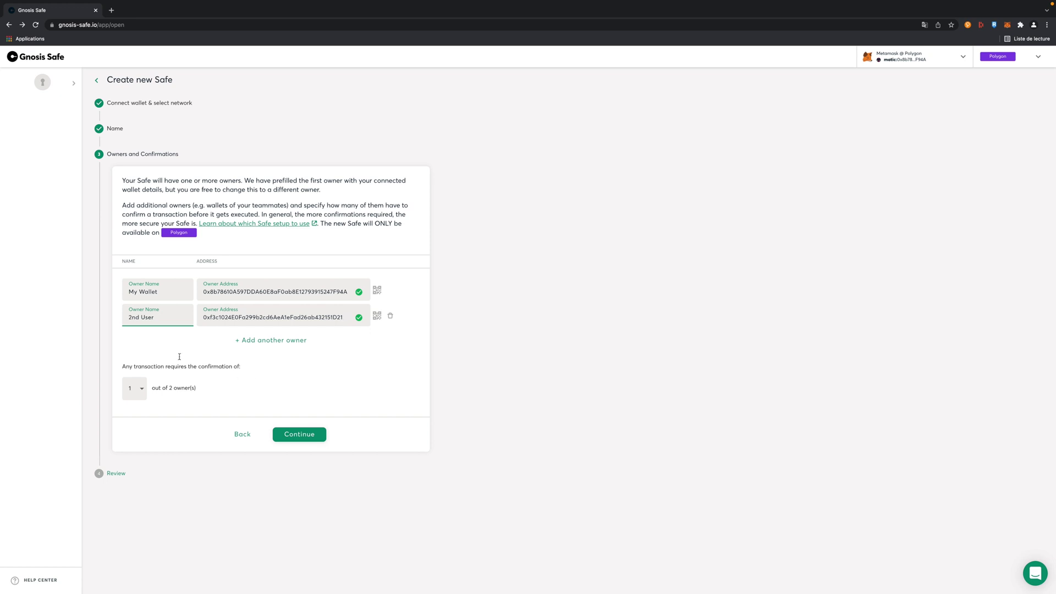
Step: Require 2 of 2 owner confirmations and continue to the review
left_click(134, 388)
left_click(136, 408)
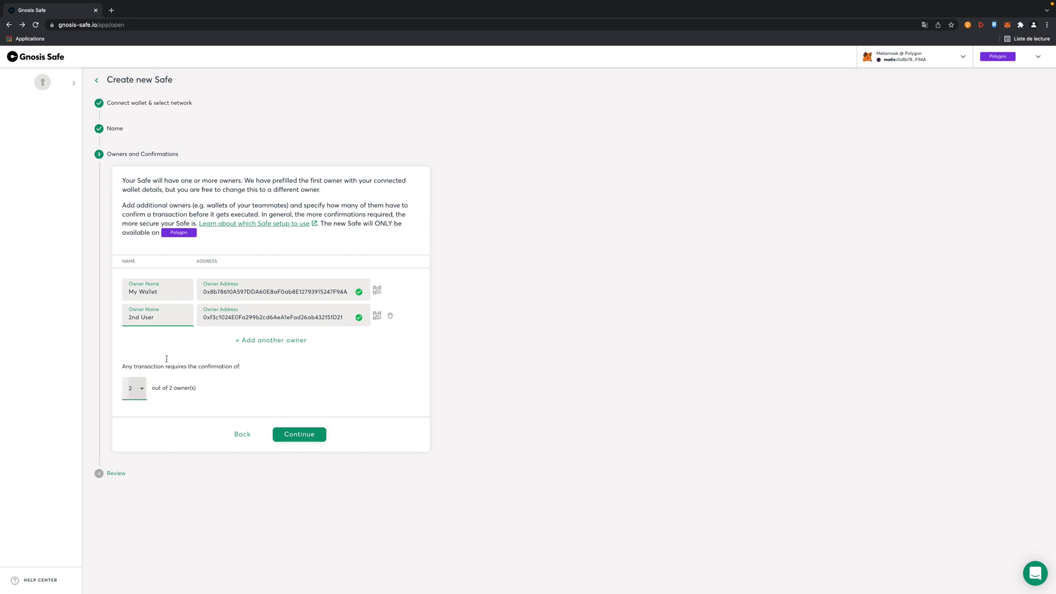
left_click(314, 435)
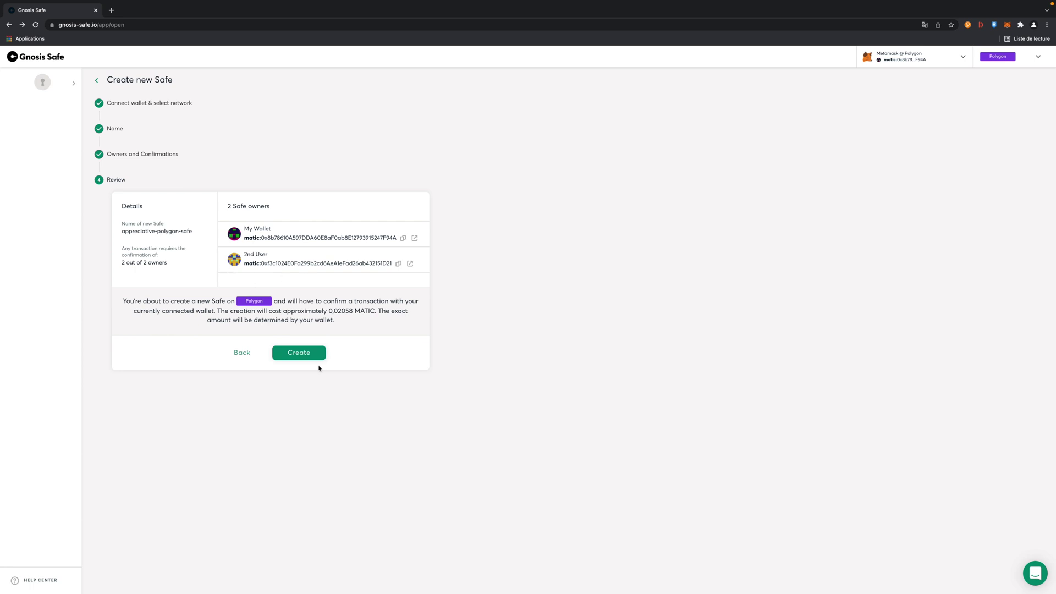
Step: Create the Safe, confirm the creation transaction in MetaMask, and continue to its Coins page
left_click(304, 355)
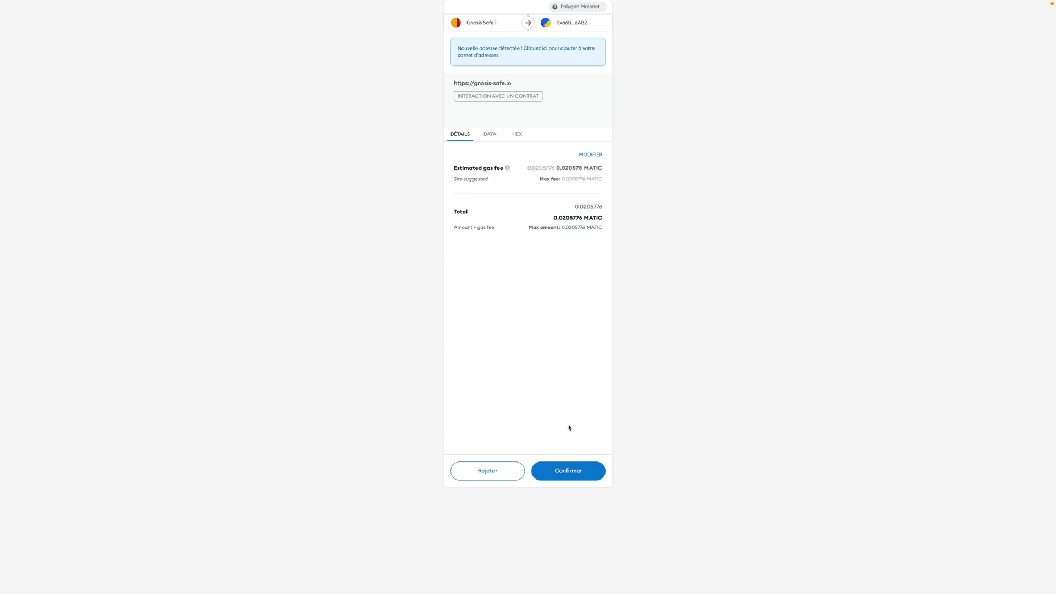
left_click(560, 466)
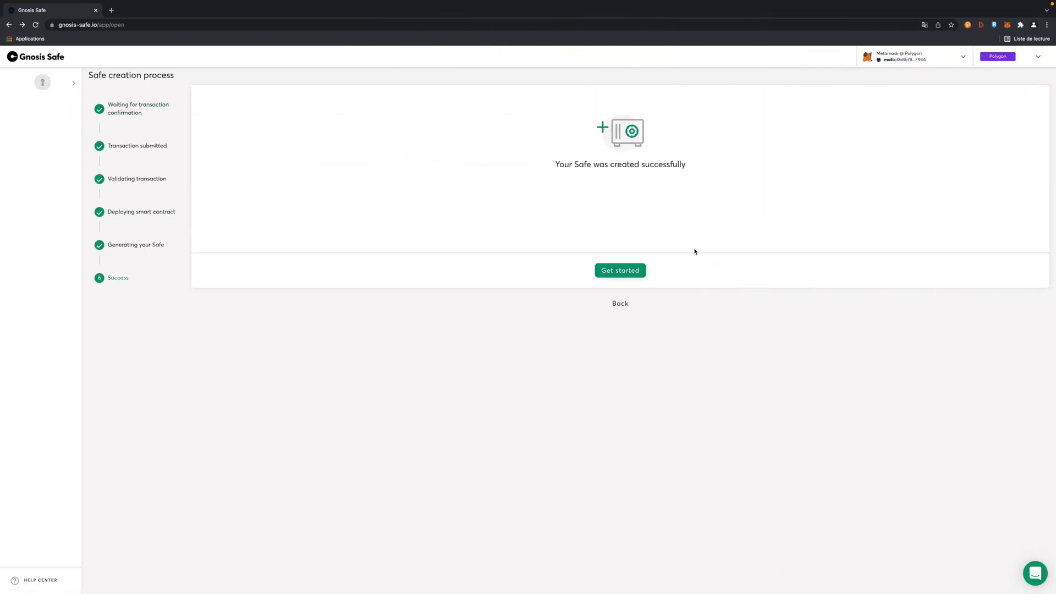
left_click(622, 277)
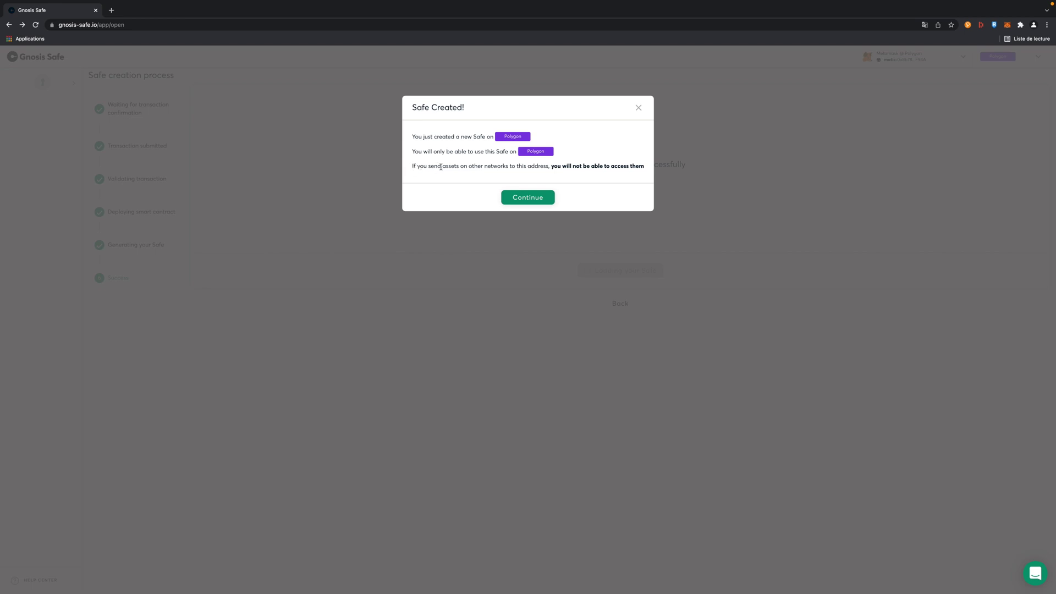
left_click(533, 197)
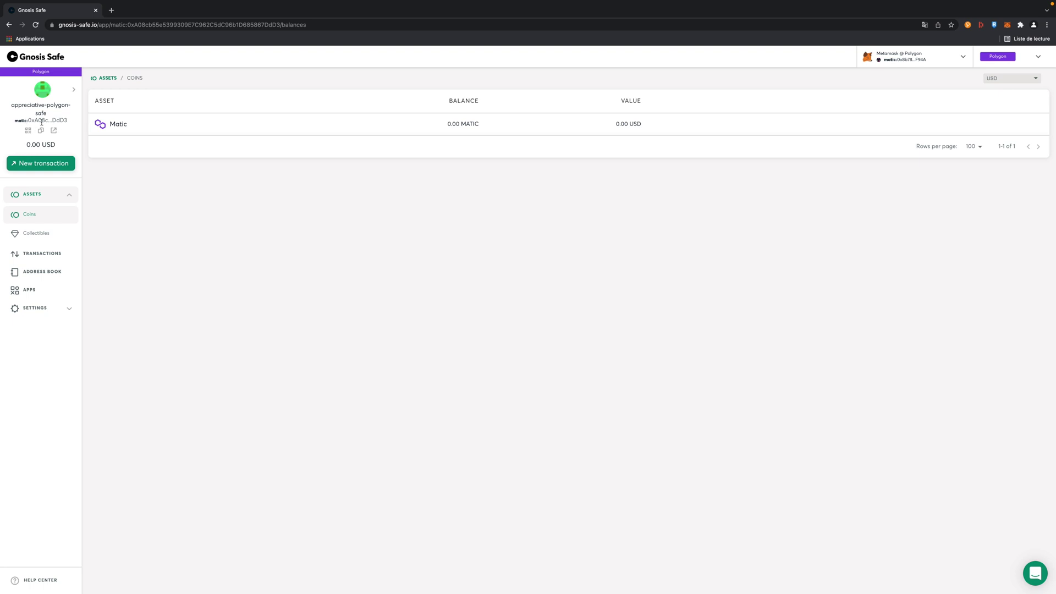
Step: Copy the Safe's address into MetaMask as recipient, removing the matic: prefix
left_click_drag(28, 121, 67, 120)
left_click(186, 235)
mouse_move(113, 136)
left_click(1006, 25)
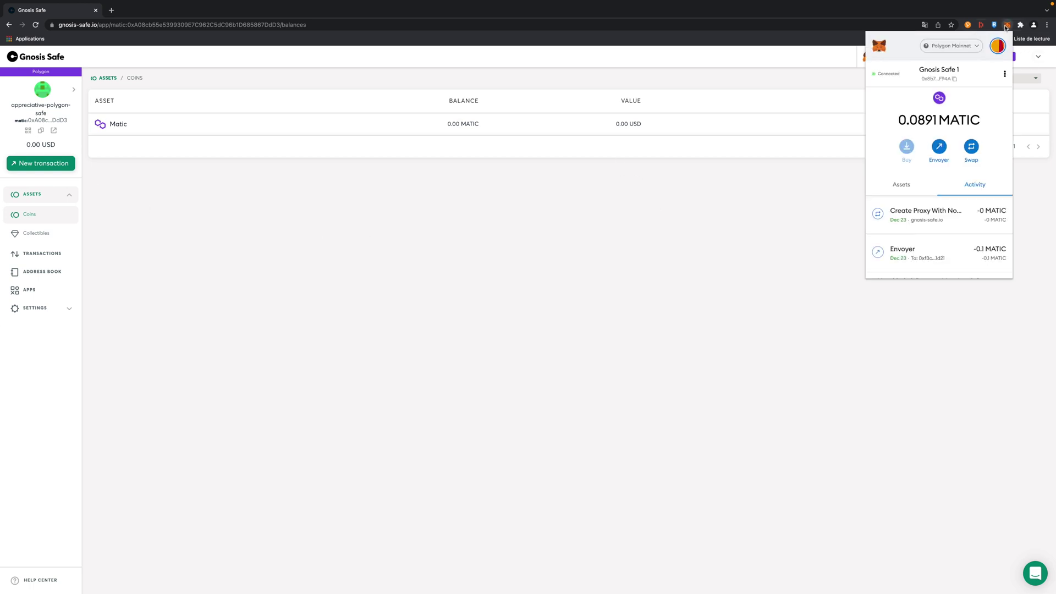
left_click(40, 130)
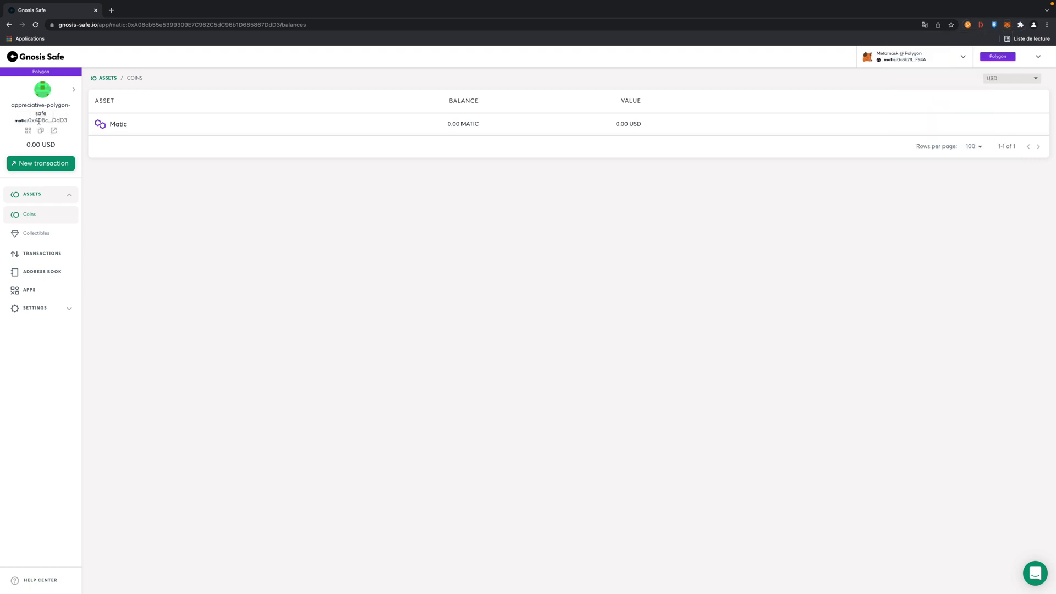
left_click(1007, 25)
left_click_drag(937, 92, 864, 93)
left_click(903, 92)
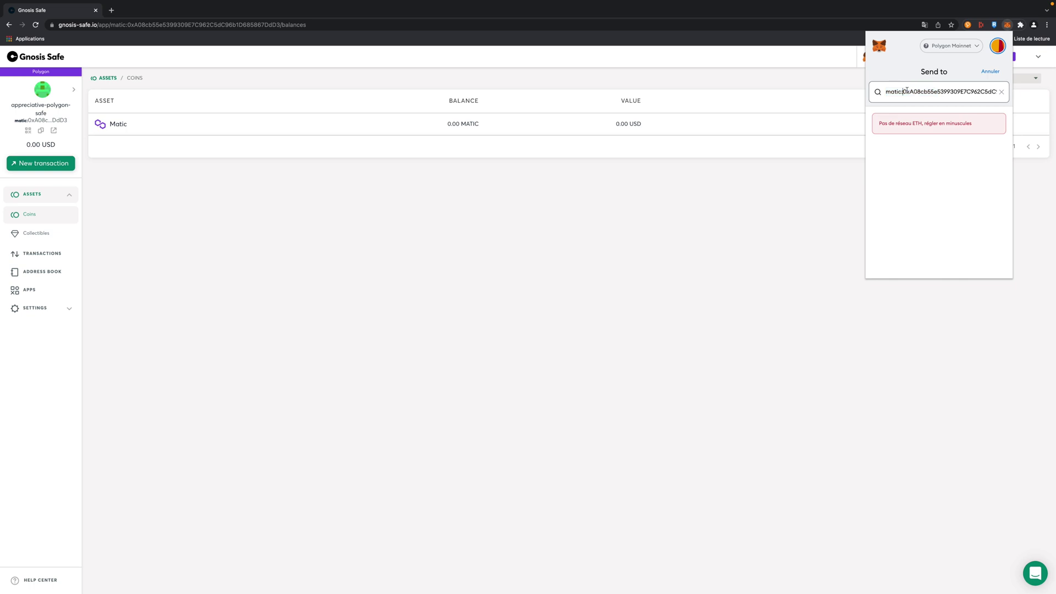
key("BackSpace")
key("BackSpace")
key("BackSpace")
key("BackSpace")
key("BackSpace")
key("BackSpace")
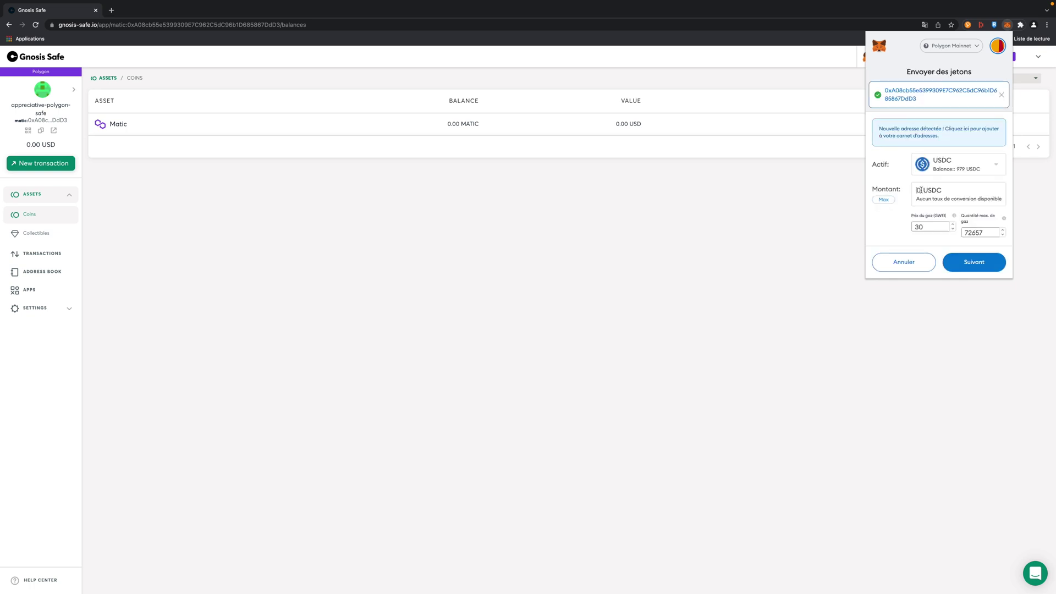
Step: Send 500 USDC to the Safe with a gas price of 50 and confirm
left_click(918, 190)
type("500")
left_click_drag(935, 227, 907, 227)
type("50")
left_click(966, 263)
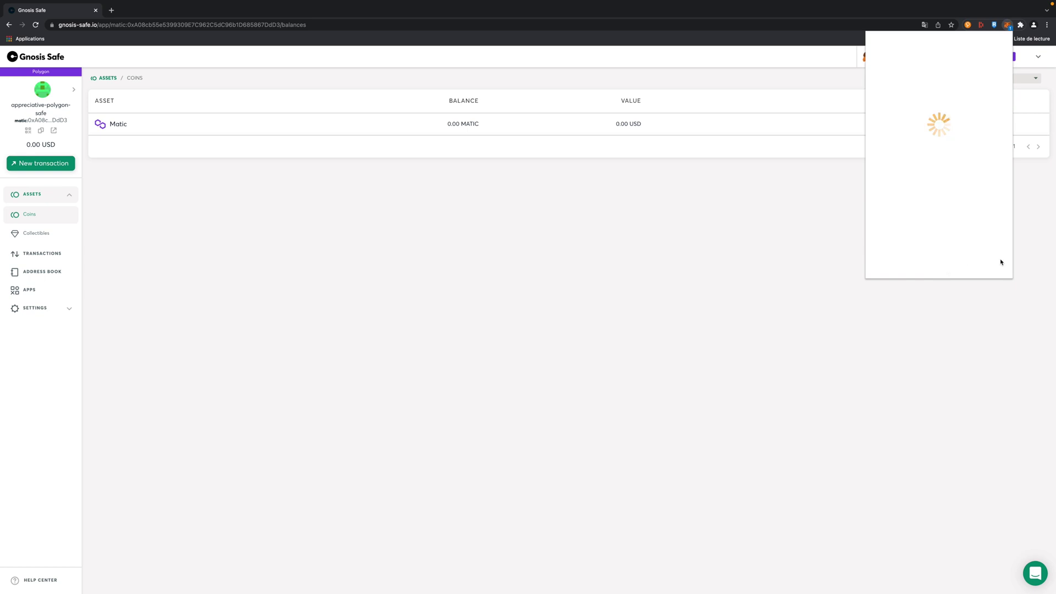
scroll(971, 247, "down", 2)
left_click(964, 264)
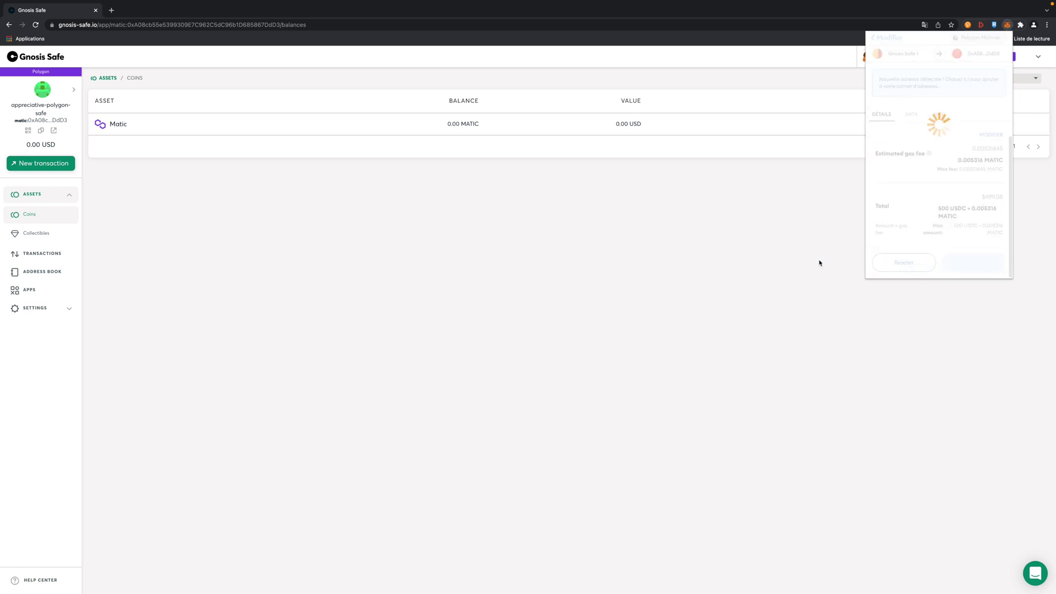
left_click(760, 241)
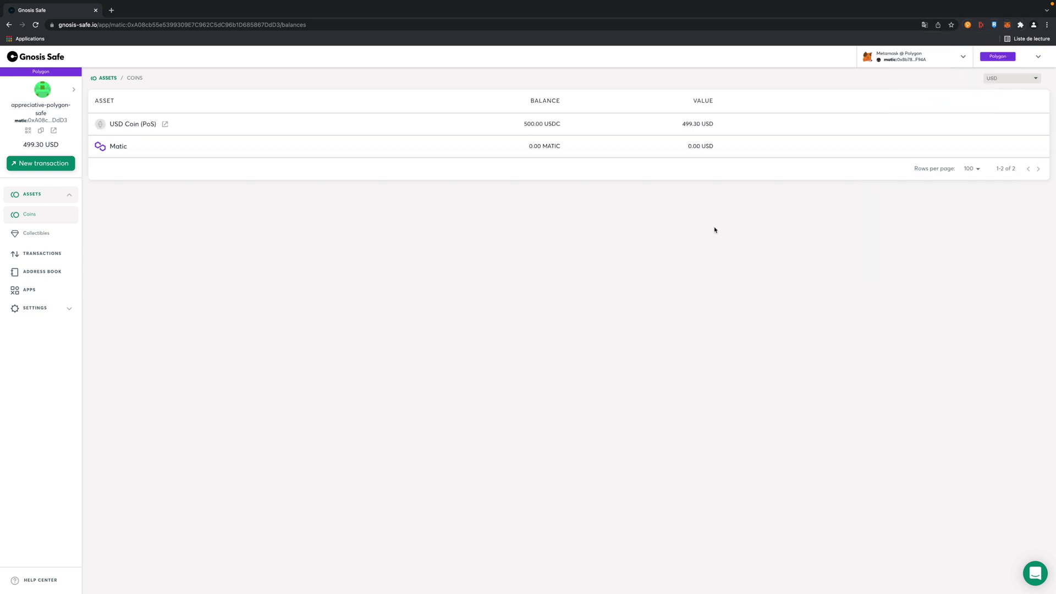
Step: Open the Safe Apps list, briefly opening and dismissing the Add custom app form
mouse_move(124, 124)
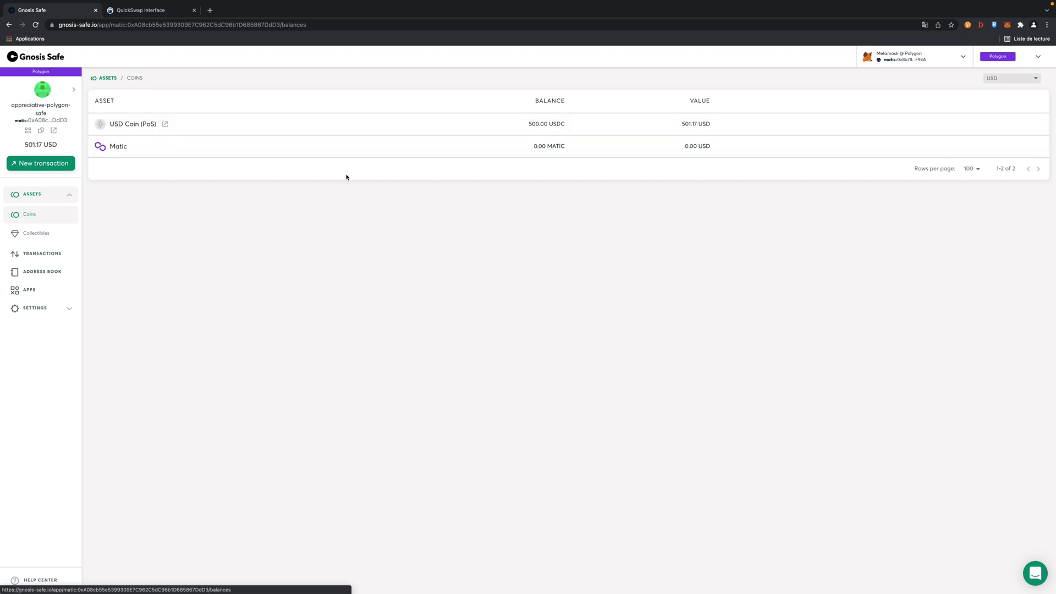
left_click(29, 290)
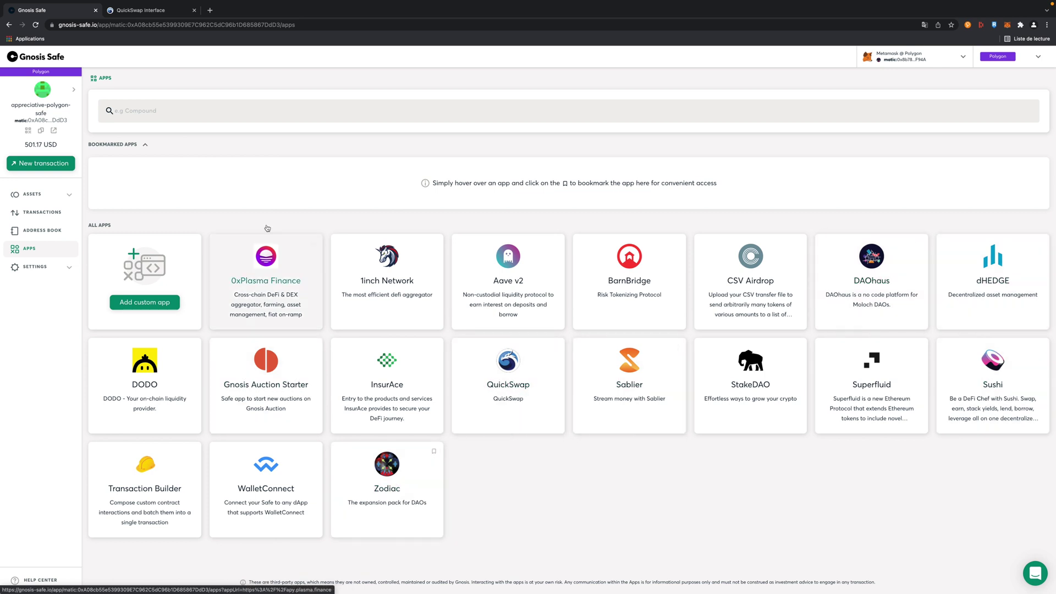
left_click(165, 302)
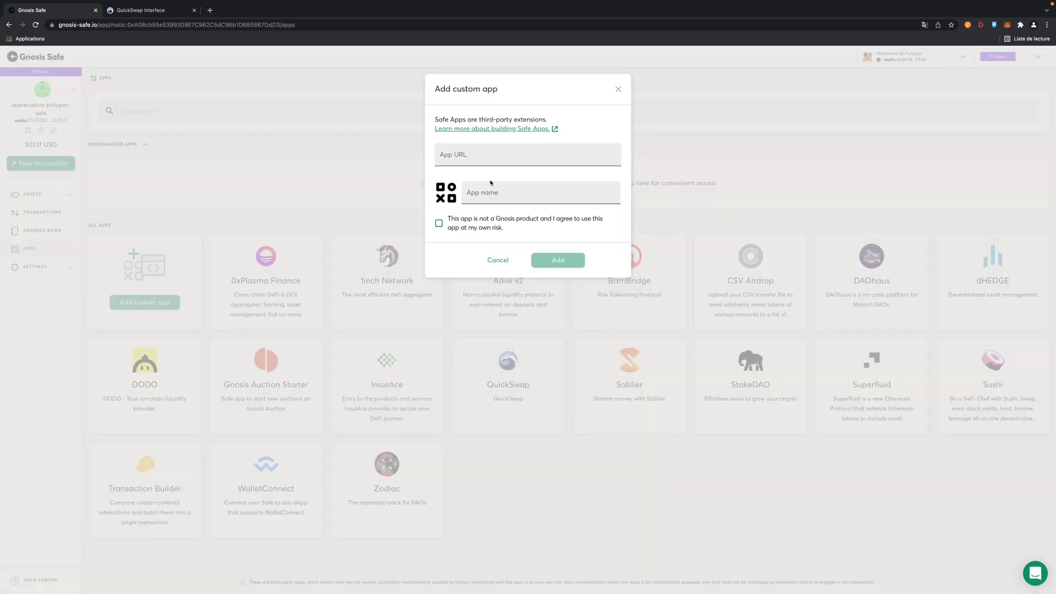
left_click(618, 89)
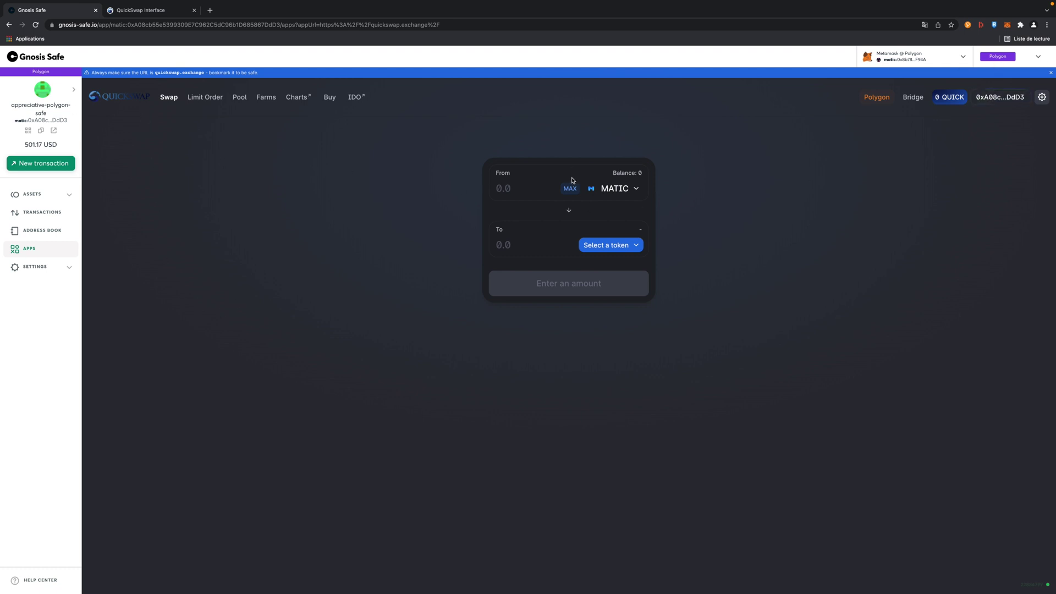
Step: Set up a swap of the full 500 USDC balance to GHST in QuickSwap
left_click(616, 190)
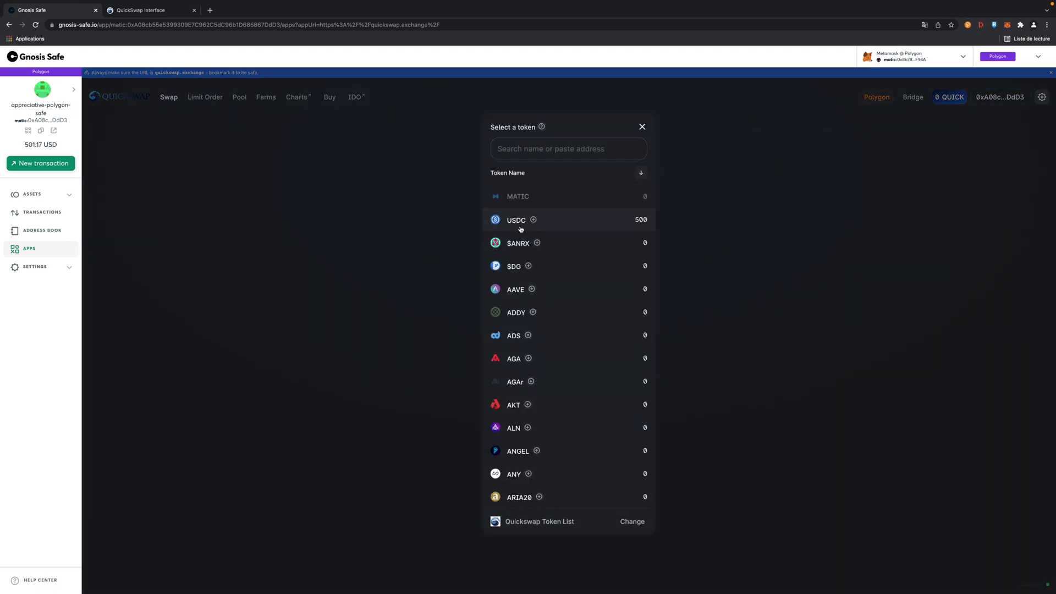
left_click(520, 223)
left_click(574, 189)
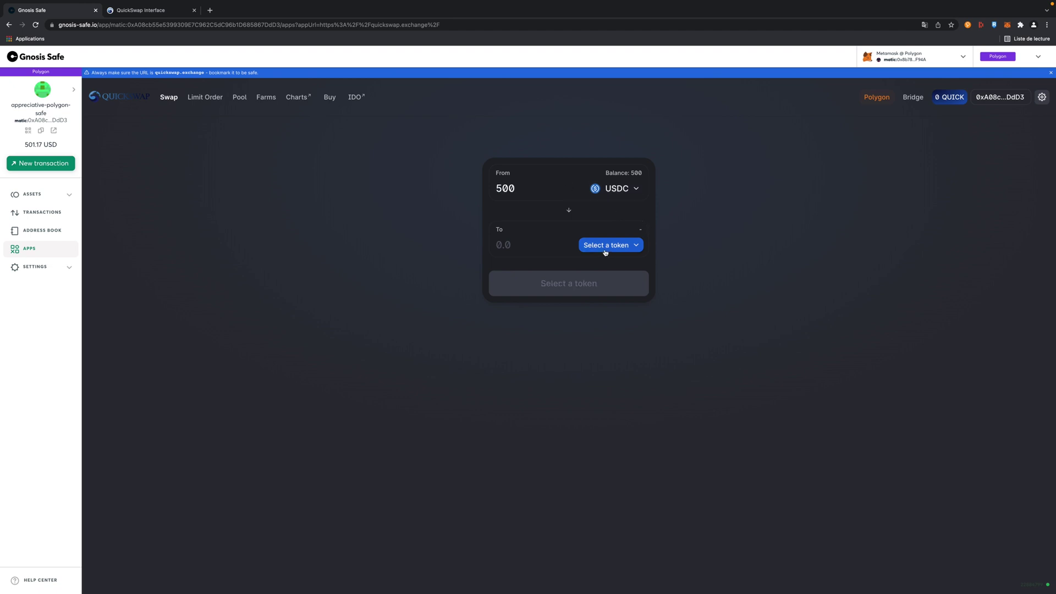
left_click(606, 251)
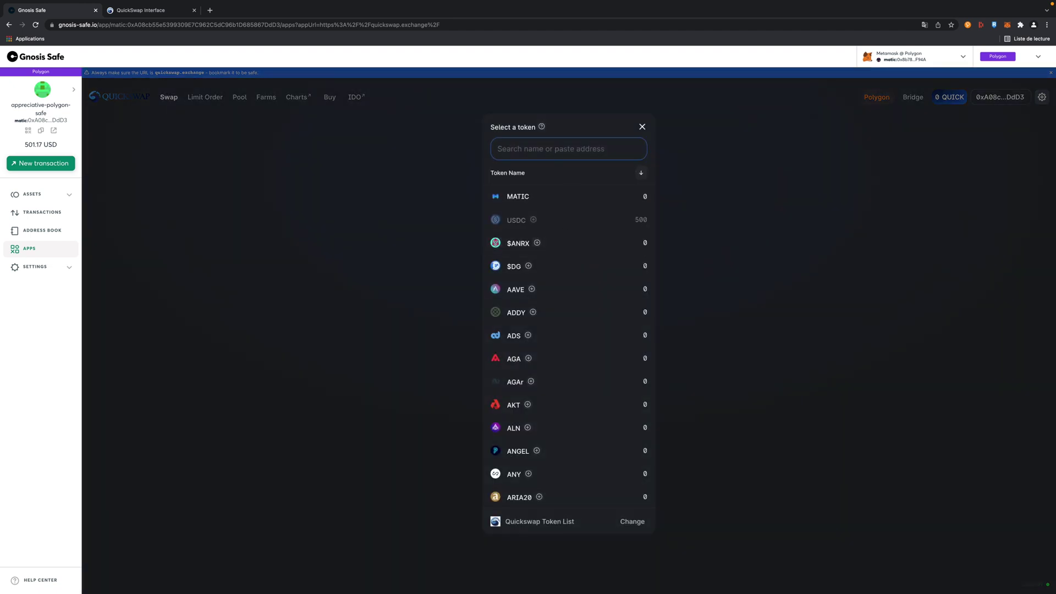
type("ghst")
left_click(515, 200)
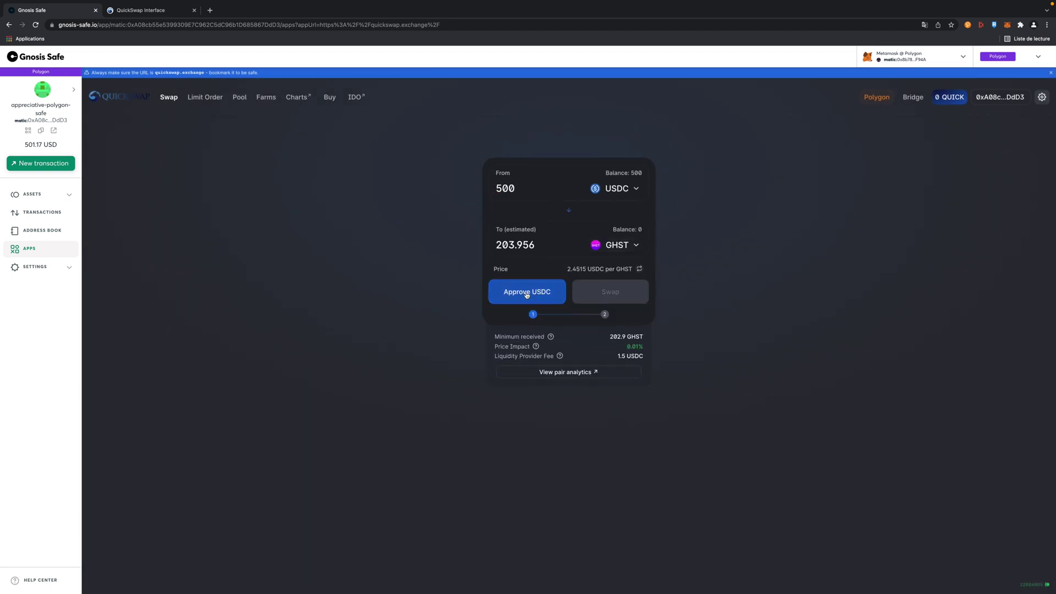
Step: Approve QuickSwap to spend USDC, submitting and signing the approval transaction
left_click(526, 294)
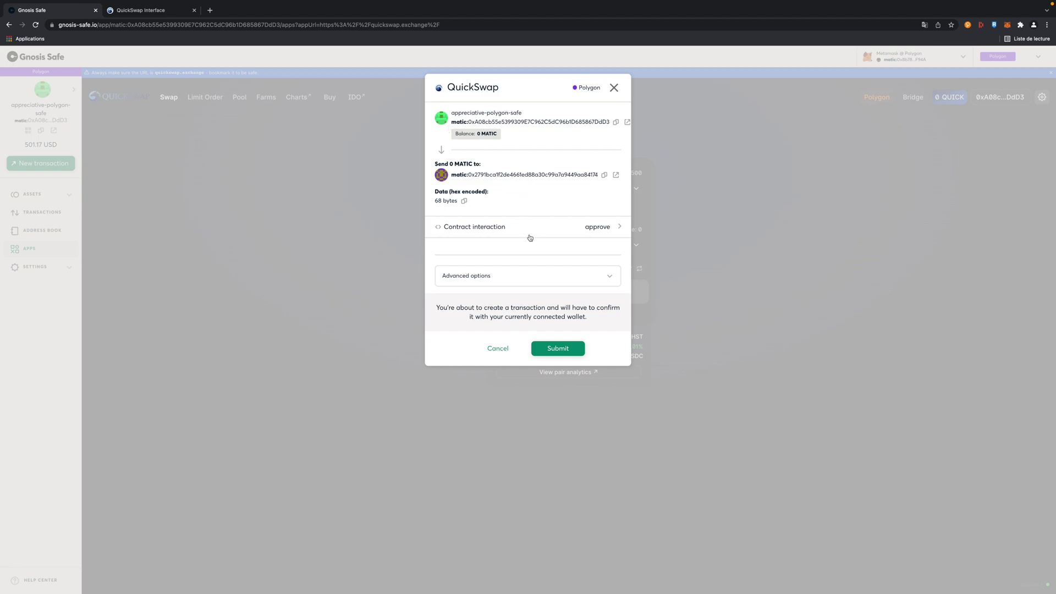
left_click(560, 349)
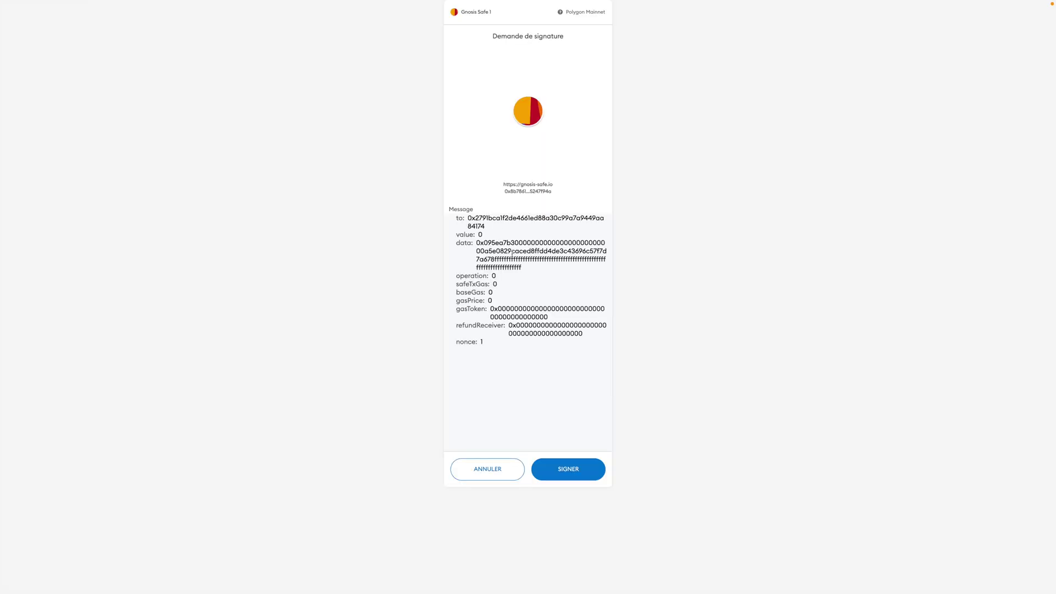
left_click(559, 466)
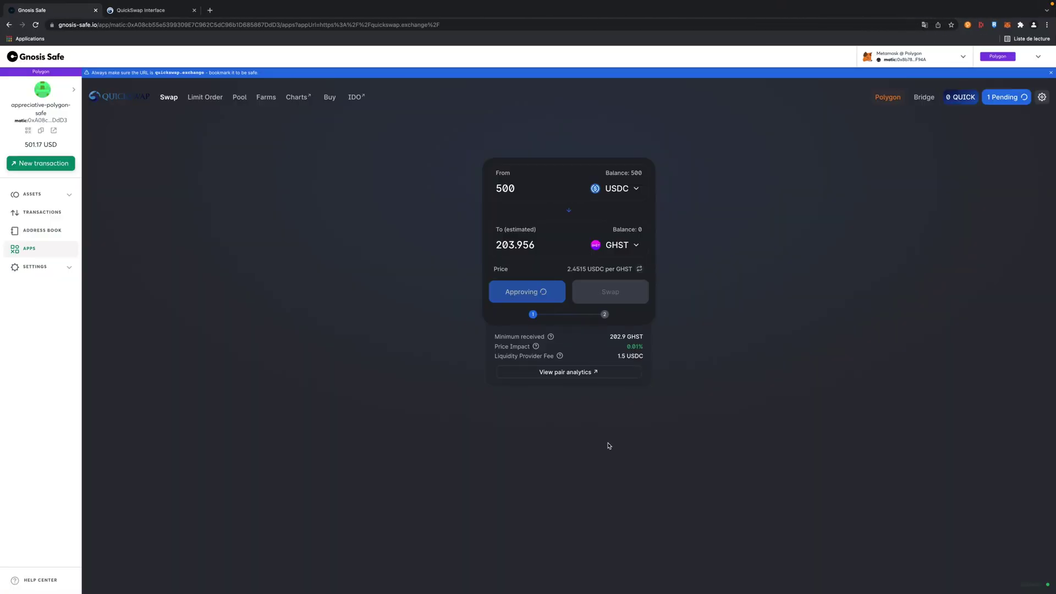
Step: Switch MetaMask to the Gnosis Safe 2 account and view the Safe's Transactions
left_click(1008, 25)
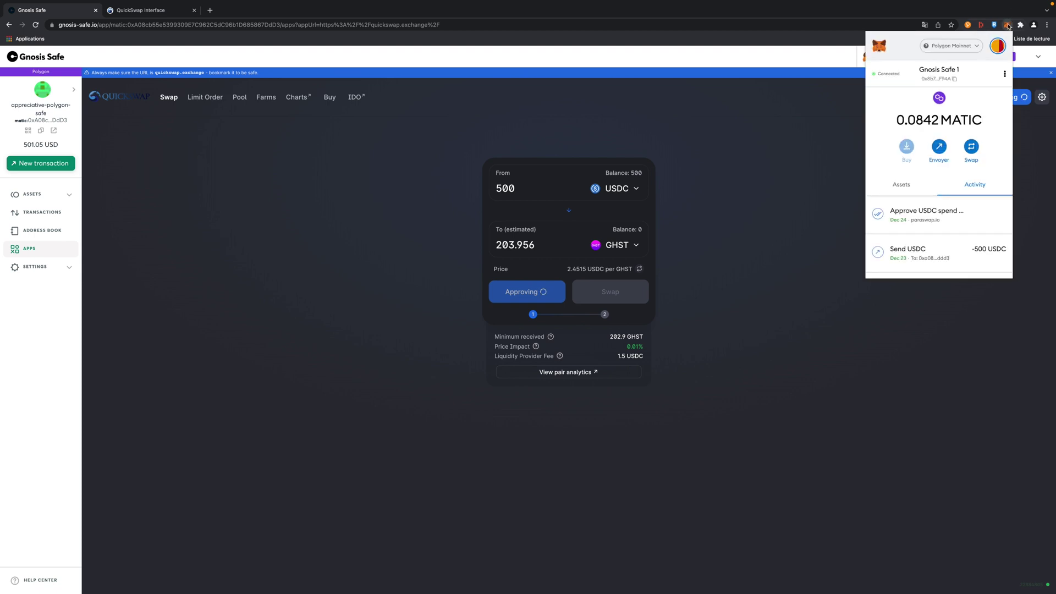
left_click(902, 186)
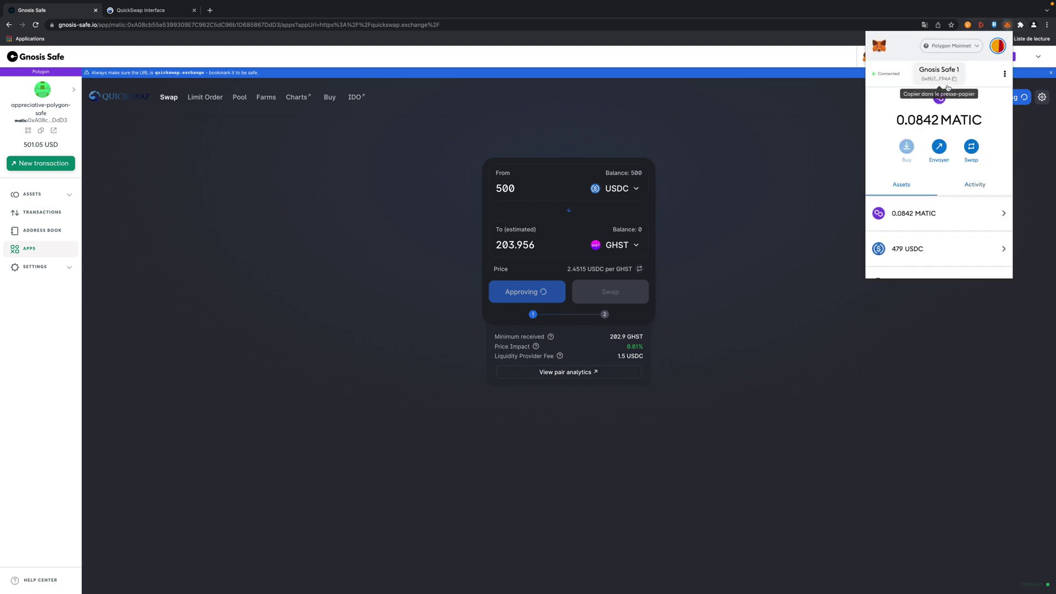
left_click(997, 46)
left_click(937, 144)
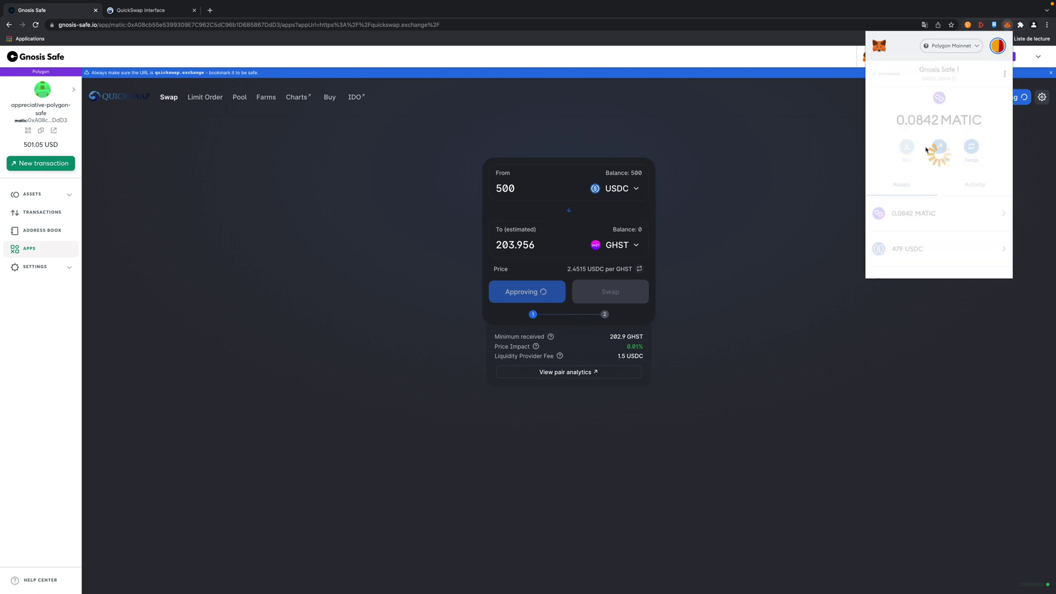
left_click(769, 172)
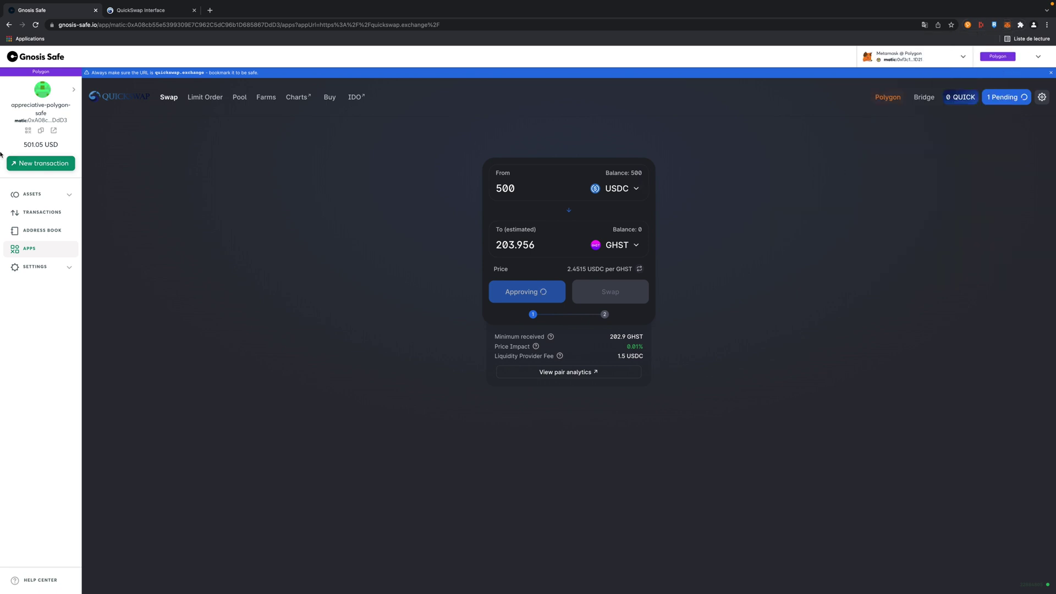
left_click(39, 214)
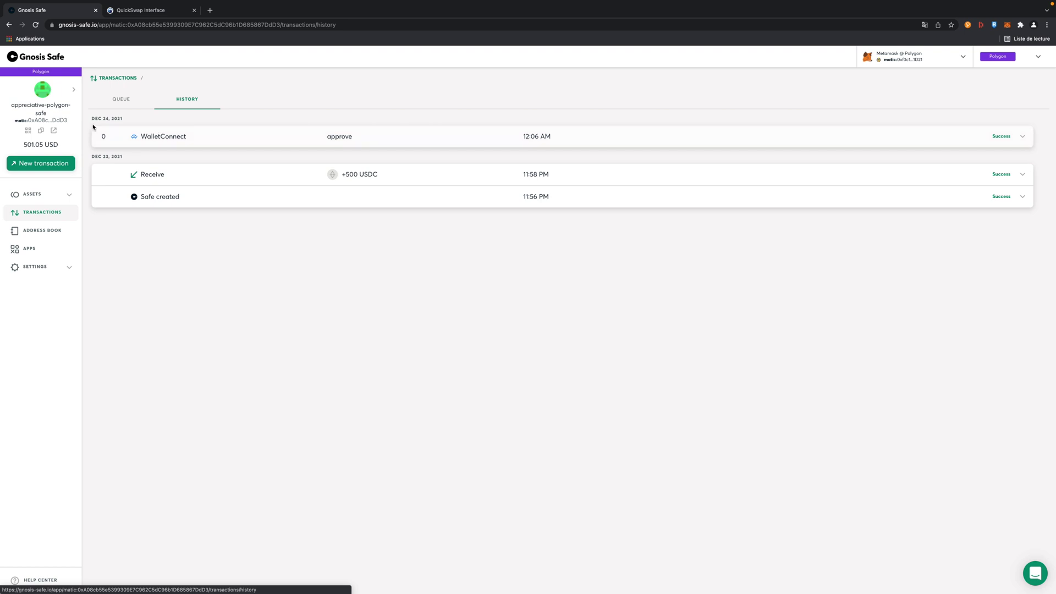
Step: Confirm and execute the queued QuickSwap USDC approve transaction, approving the fee in MetaMask
left_click(121, 101)
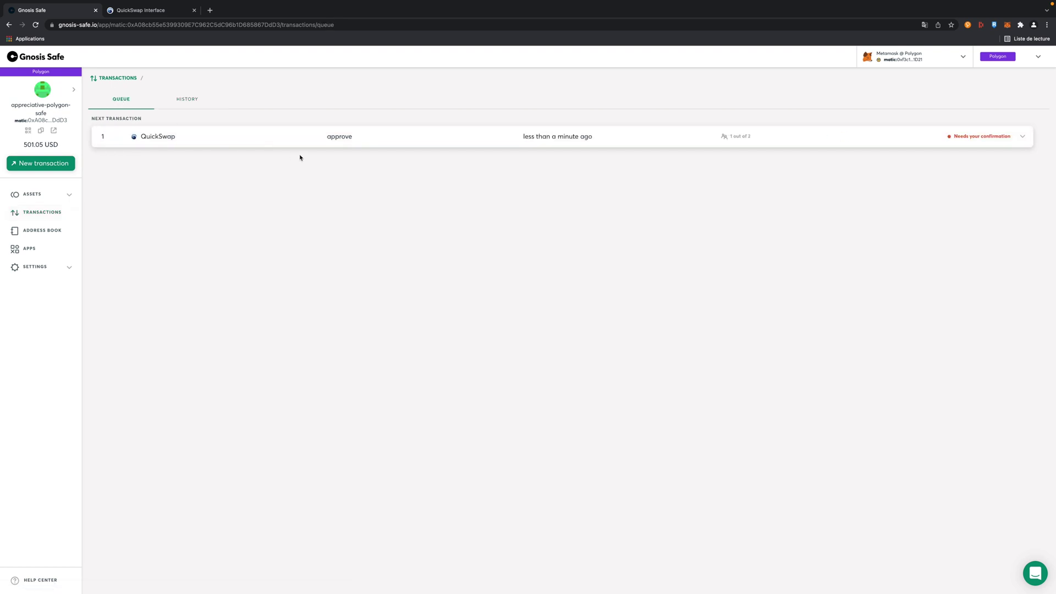
left_click(965, 142)
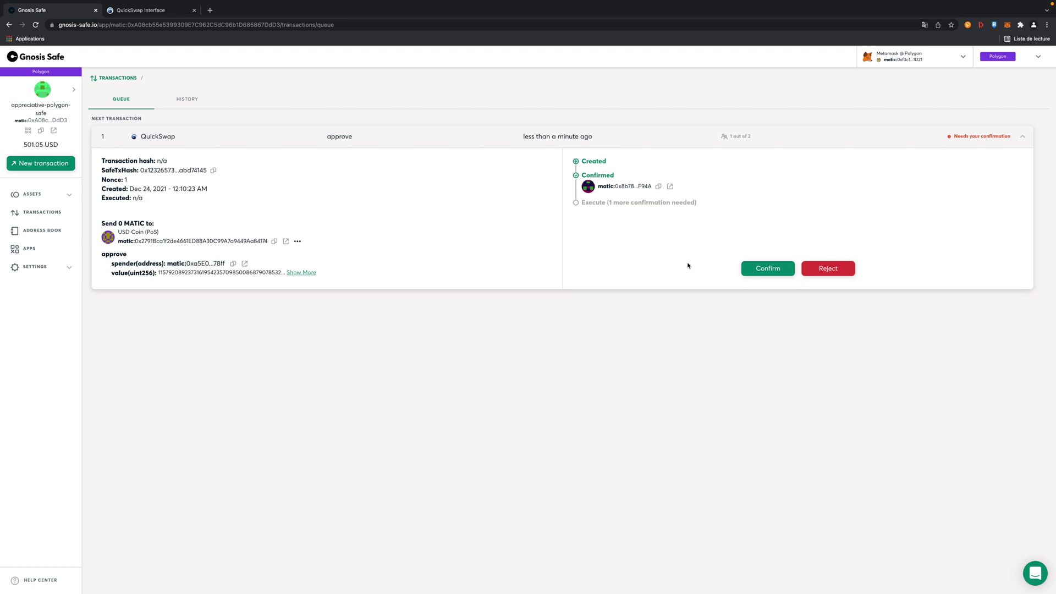
left_click(766, 268)
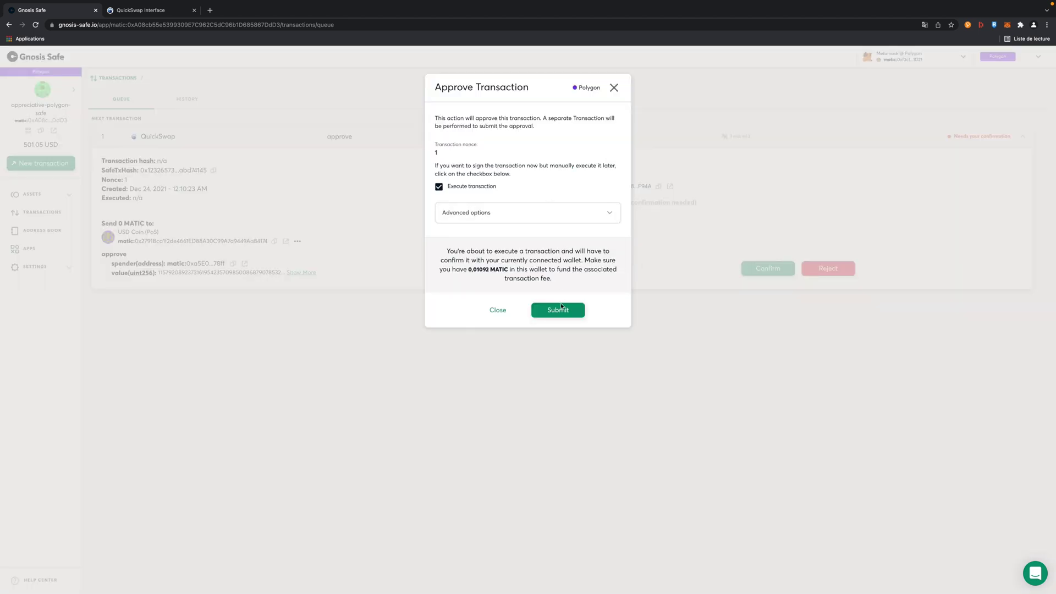
left_click(558, 309)
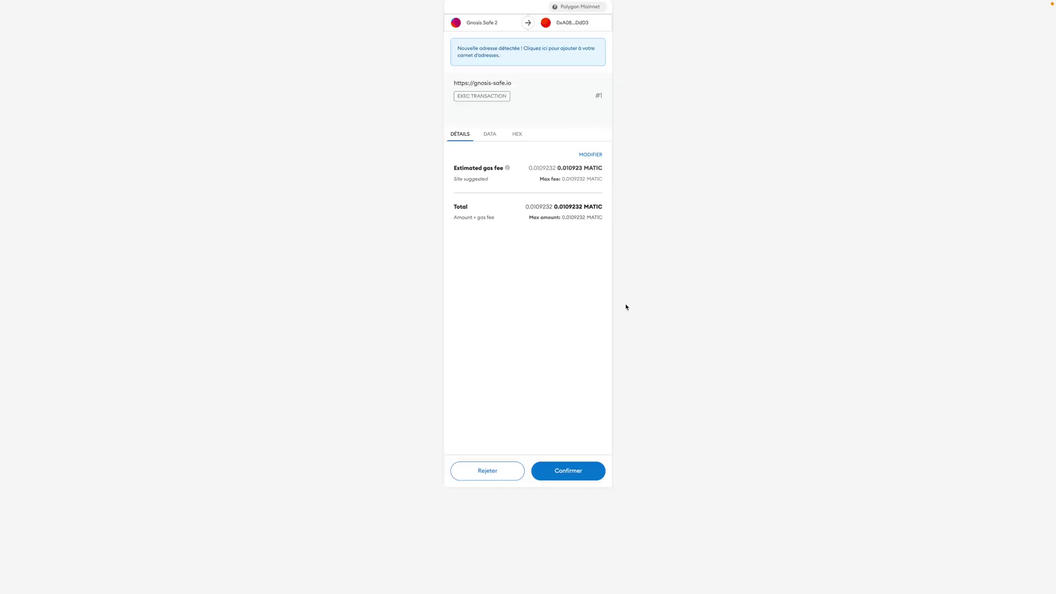
left_click(567, 469)
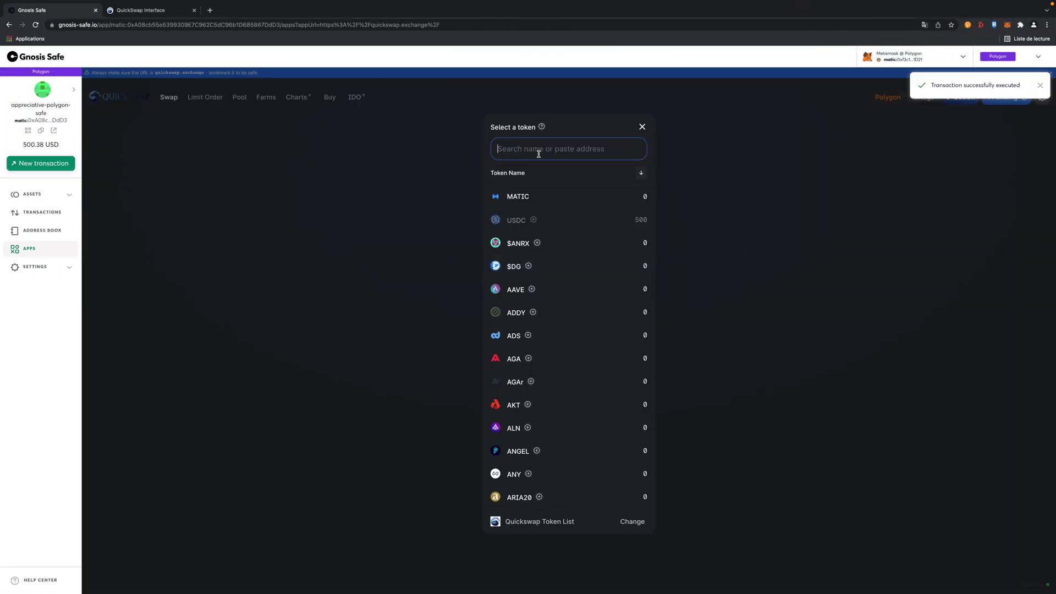
Step: Choose GHST as the token to receive and confirm the 500 USDC swap for about 204.098 GHST
type("ghst")
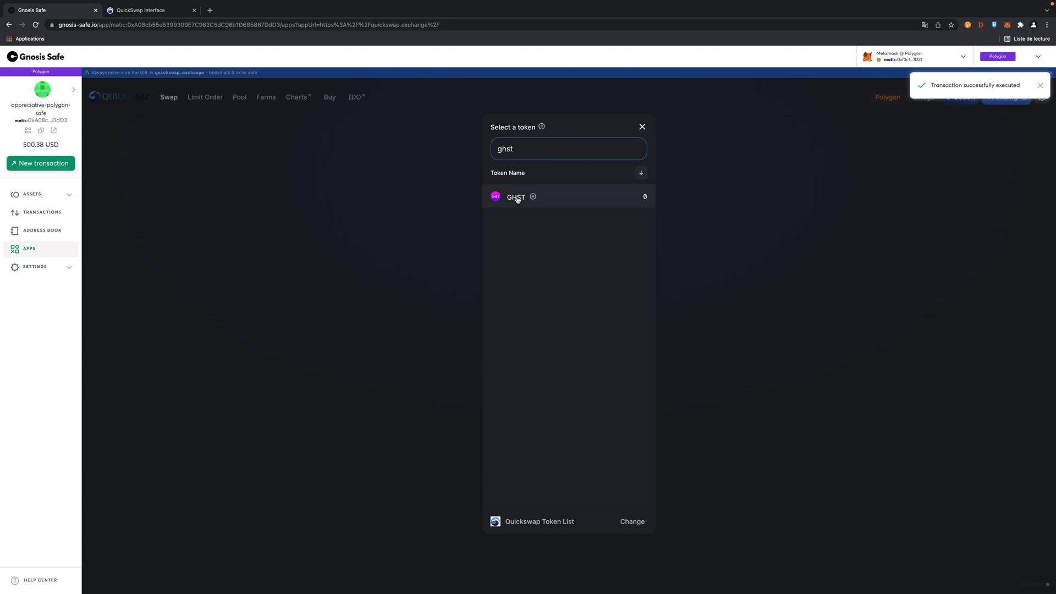
left_click(517, 197)
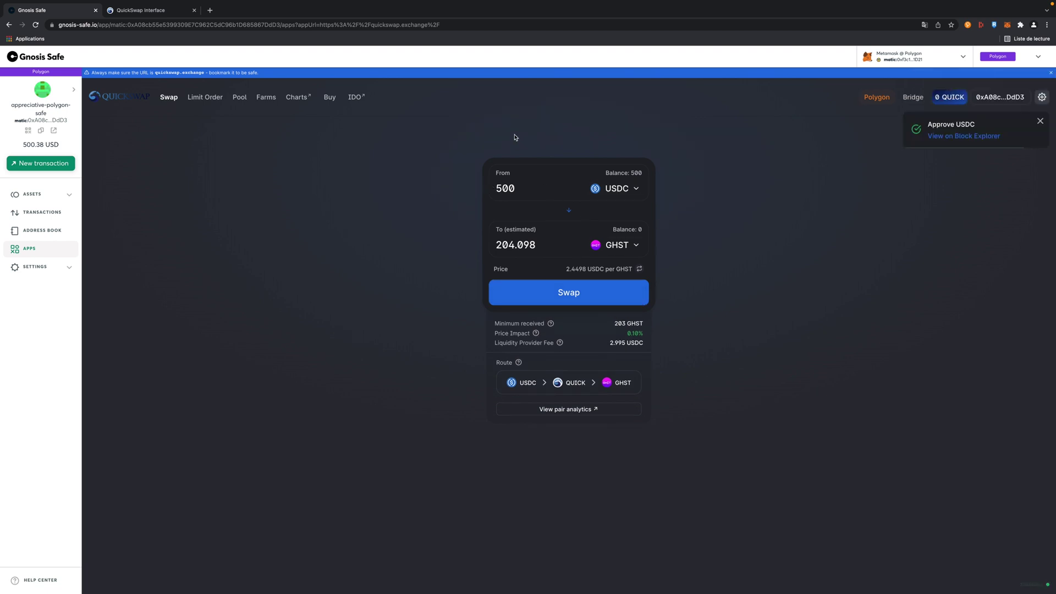
left_click(548, 306)
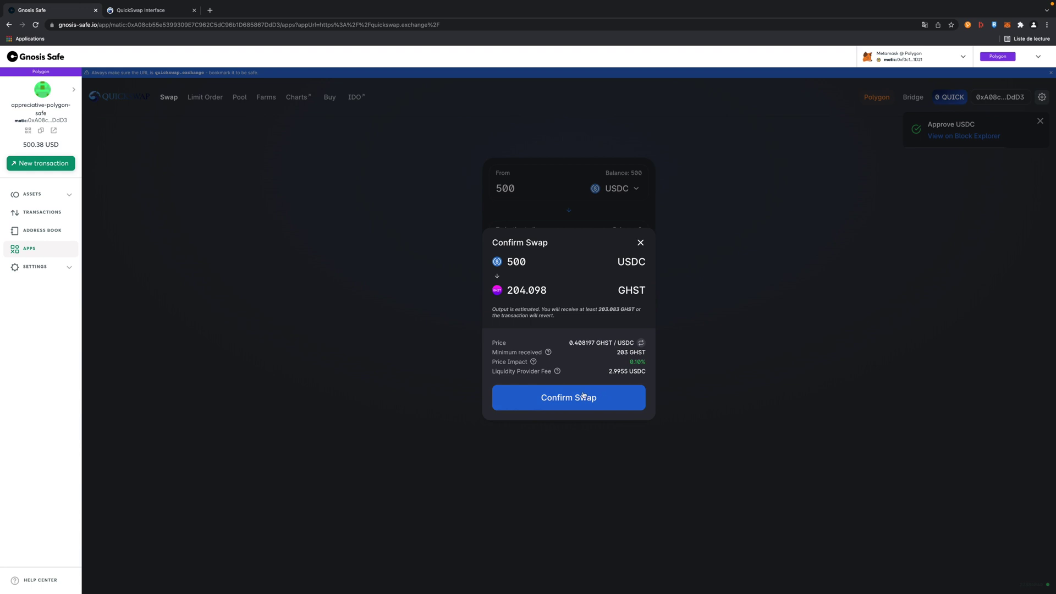
left_click(632, 397)
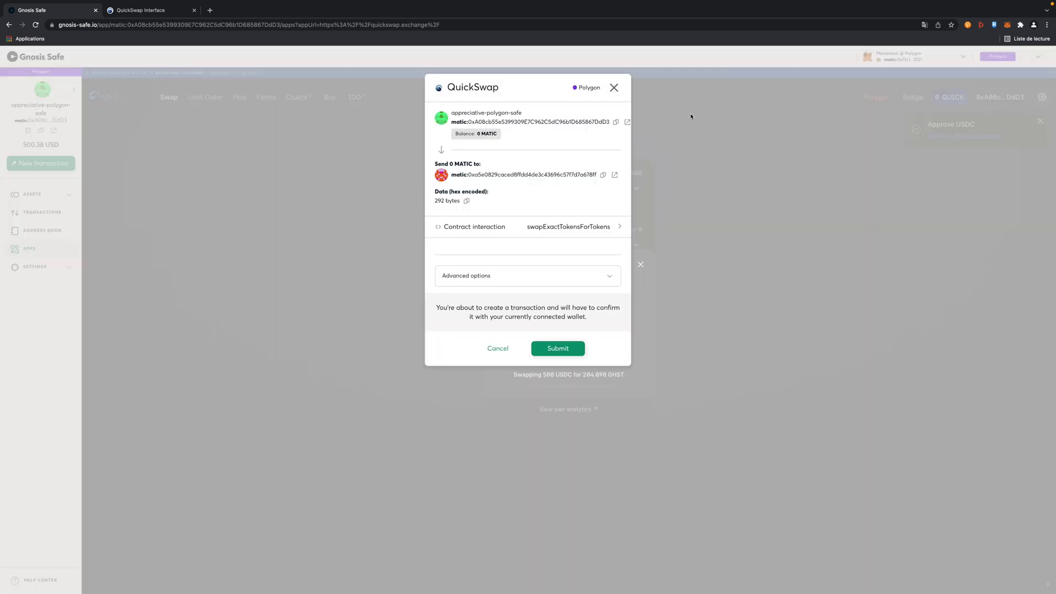
Step: Sign the 500 USDC-to-GHST Safe transaction in MetaMask and dismiss the submitted notice
left_click(1007, 25)
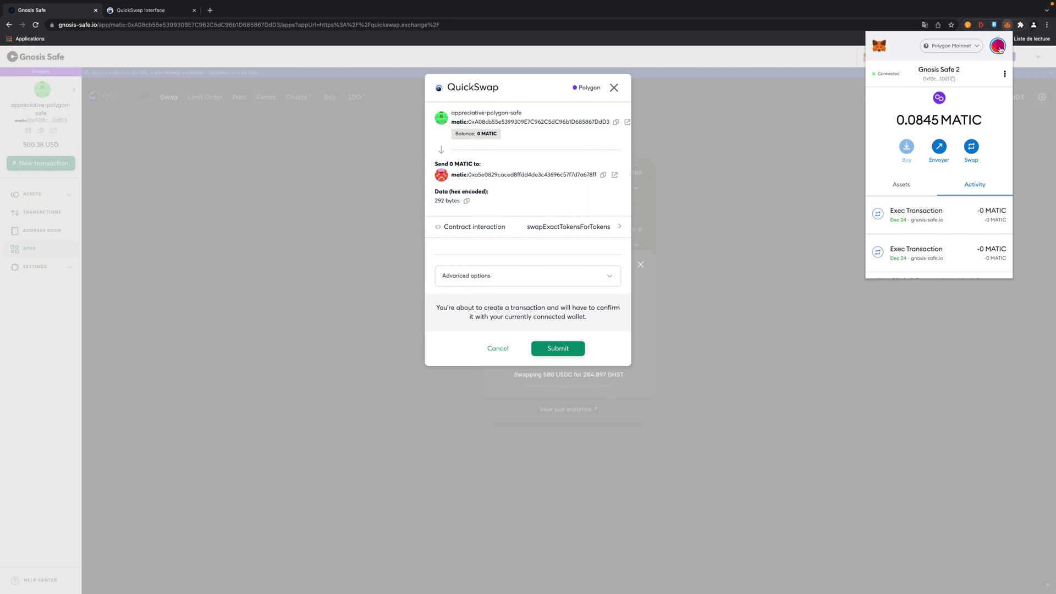
left_click(998, 47)
left_click(998, 47)
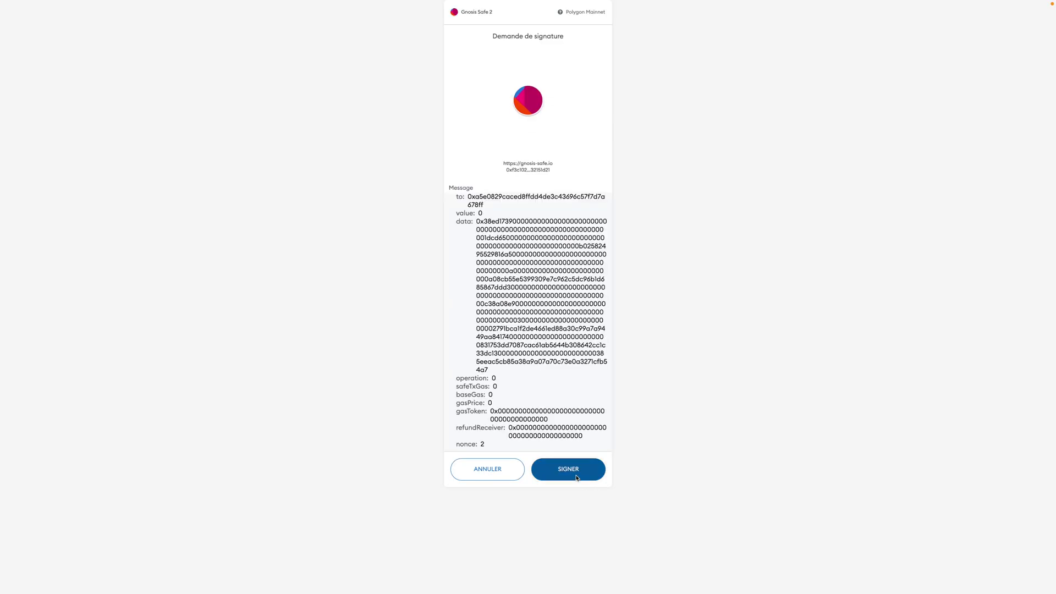
left_click(583, 476)
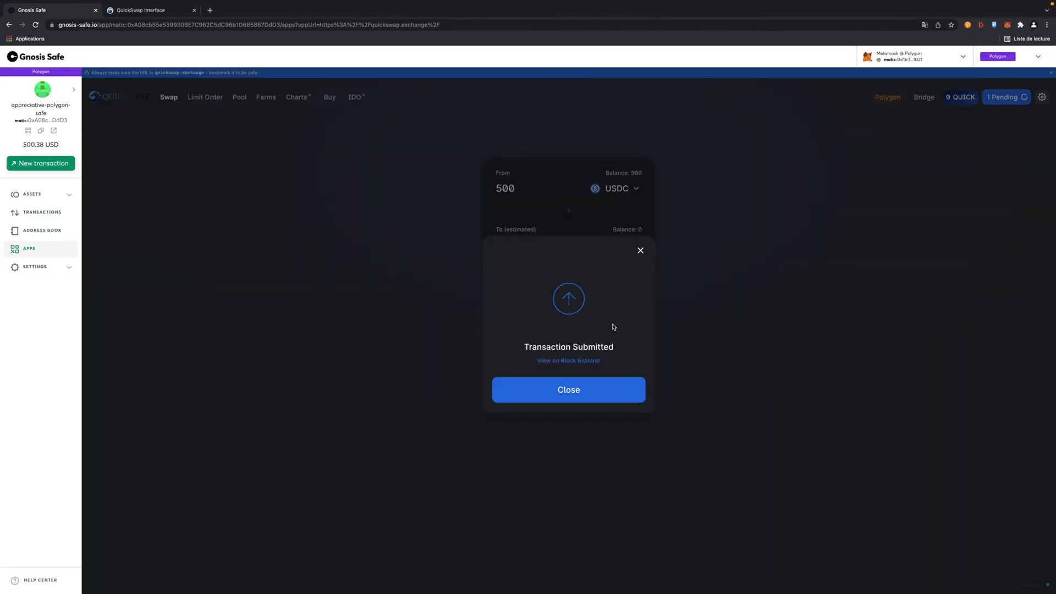
left_click(587, 386)
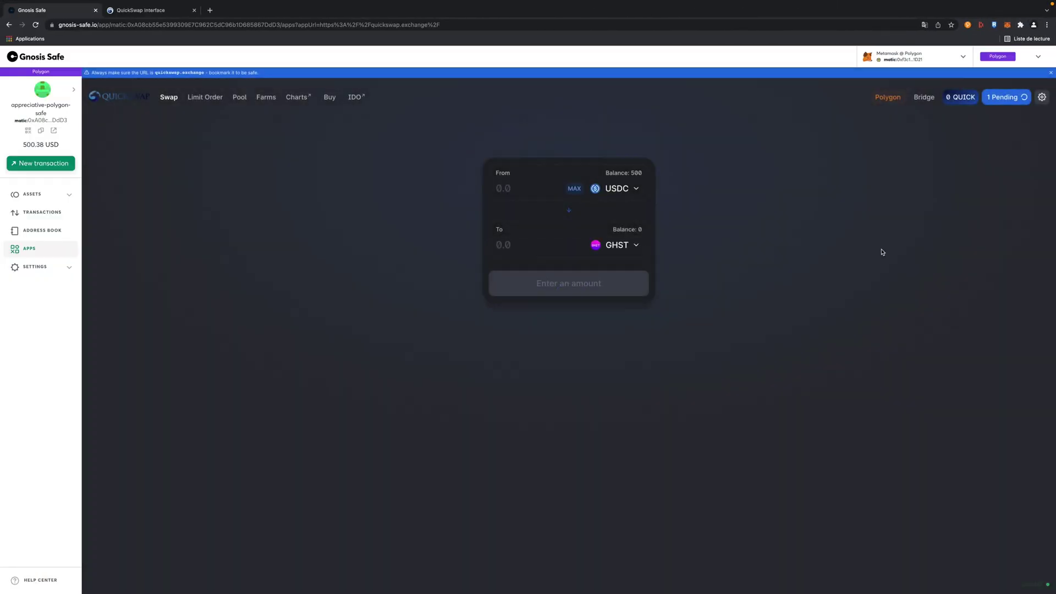
Step: Switch MetaMask to the Gnosis Safe 1 owner account
left_click(1007, 26)
left_click(997, 41)
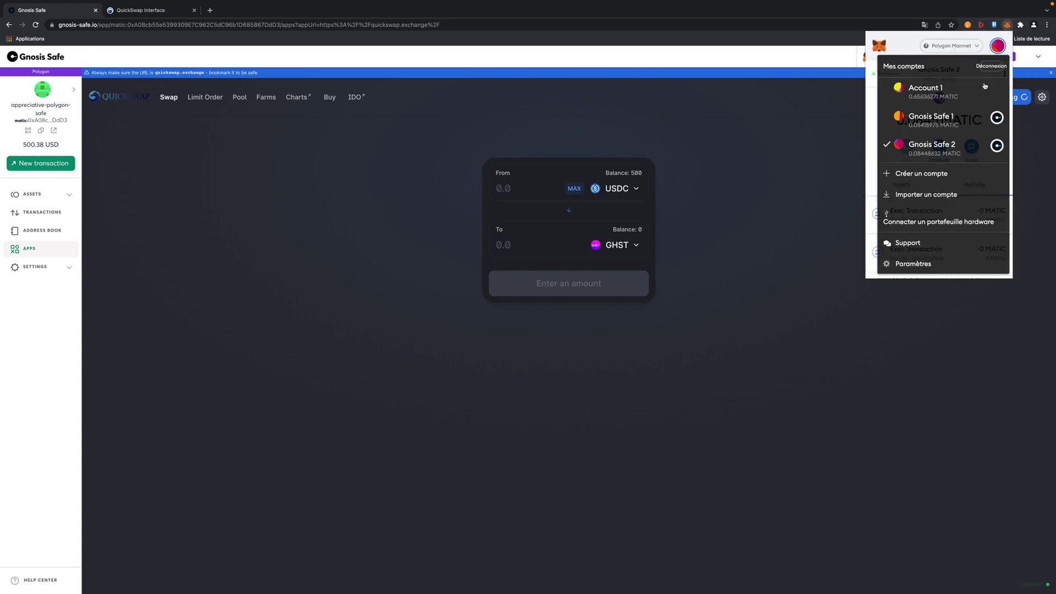
left_click(949, 118)
left_click(784, 151)
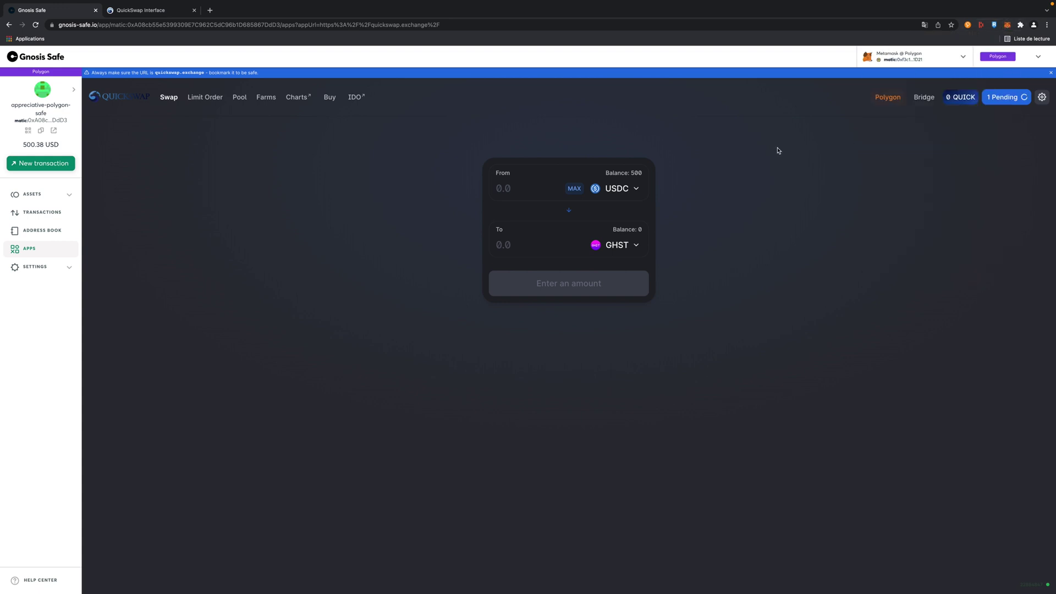
Step: Confirm and execute the queued USDC-to-GHST swap from the Transactions queue as the second owner
left_click(37, 219)
left_click(125, 108)
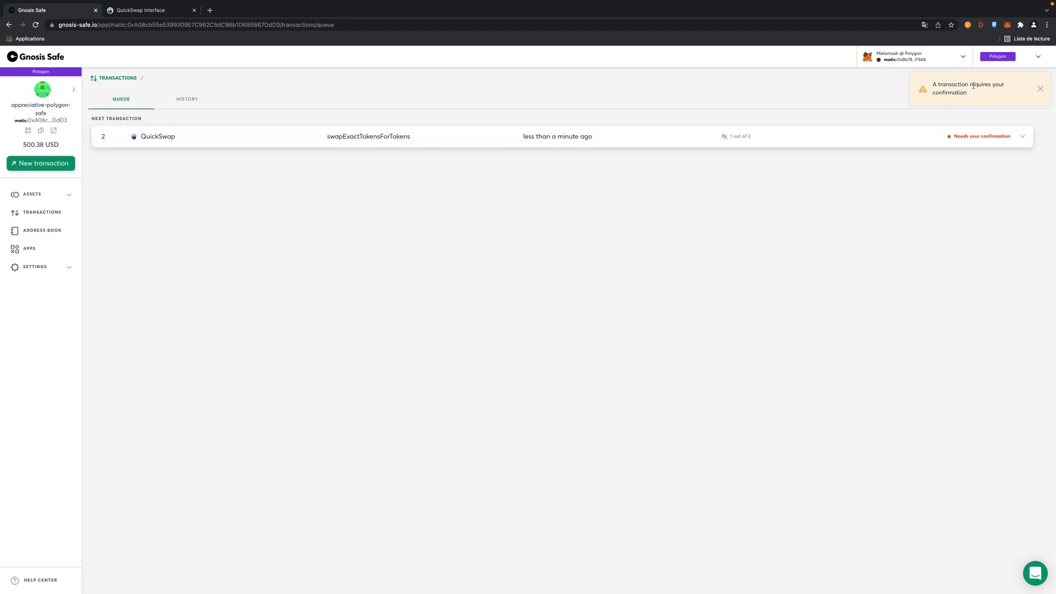
left_click(1022, 137)
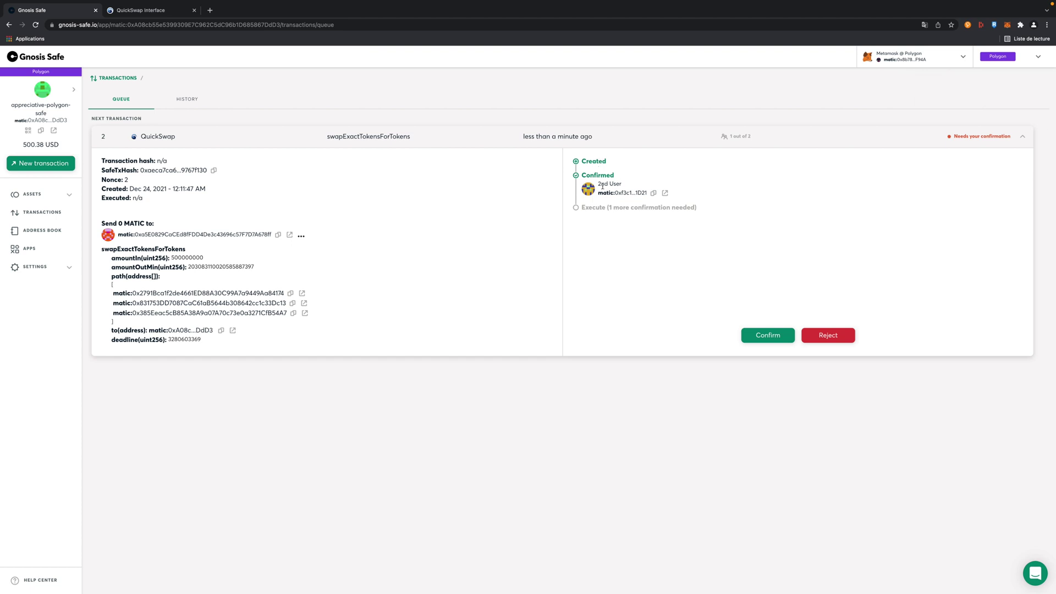
left_click(767, 334)
left_click(557, 310)
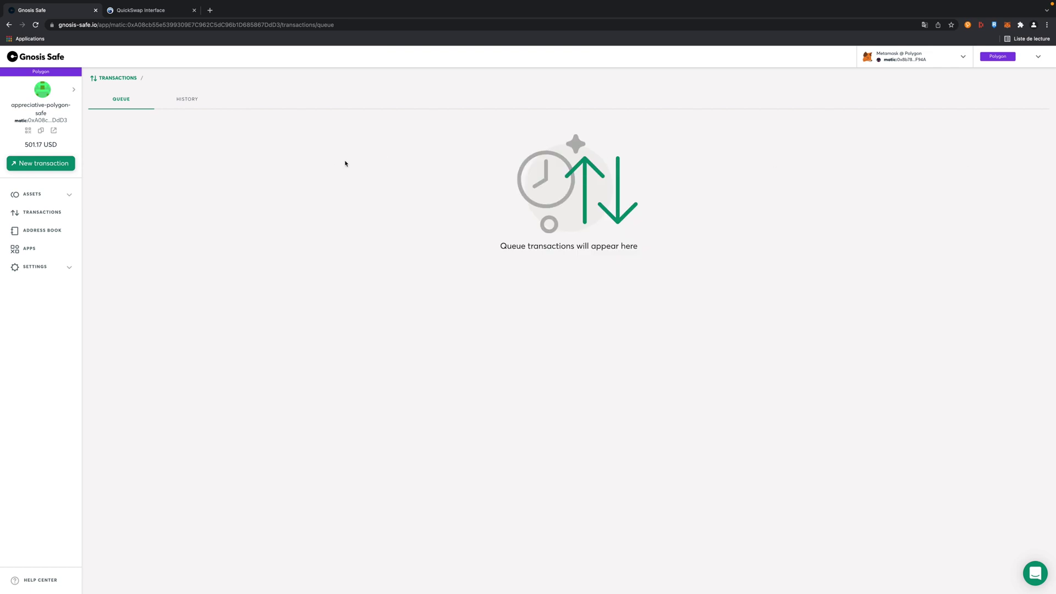
Step: Refresh the Safe's Assets to verify about 204.1 GHST arrived, then open the Apps list
left_click(34, 200)
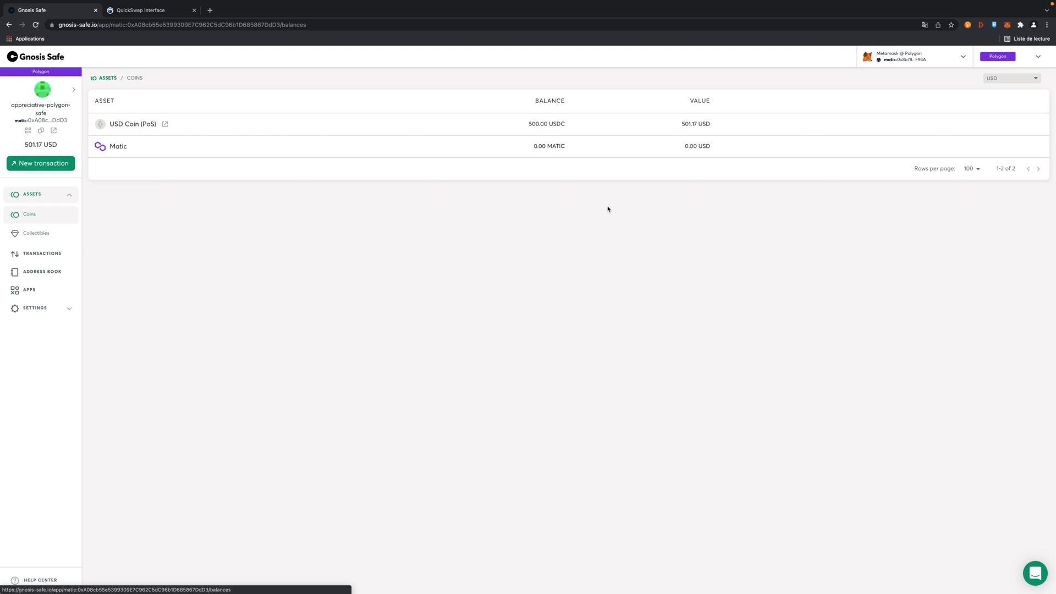
key("super+r")
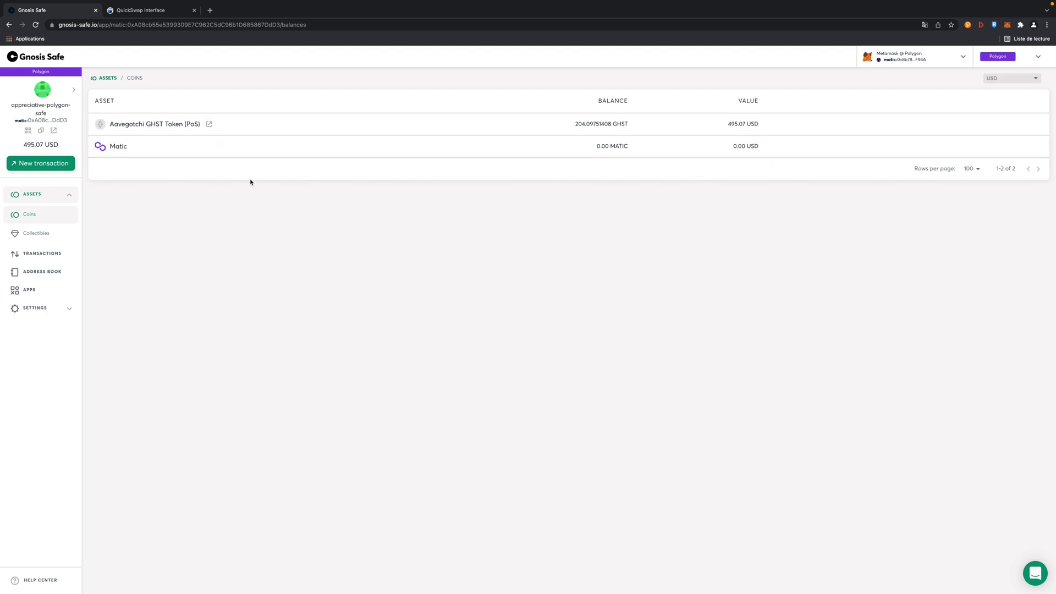
left_click(29, 289)
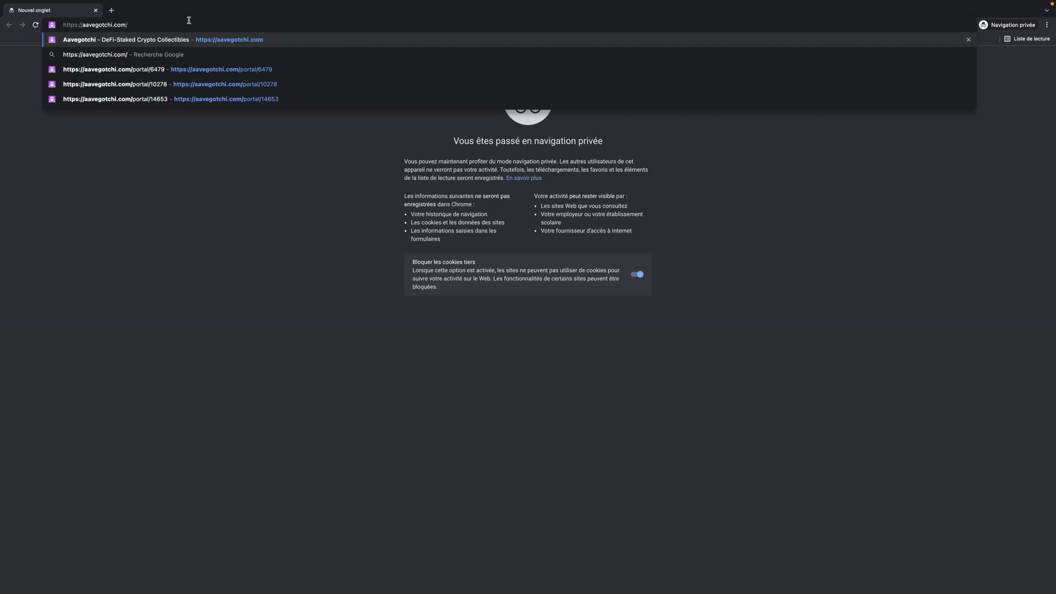
Step: Copy Aavegotchi's WalletConnect pairing link from aavegotchi.com's Connect Wallet dialog in a private window
key("Return")
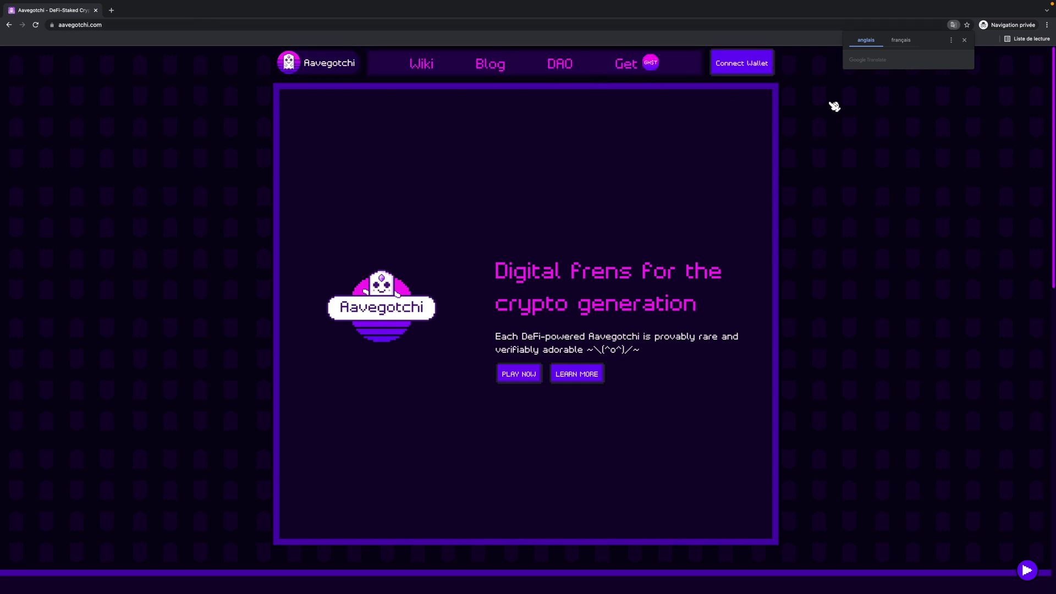
left_click(765, 63)
left_click(472, 275)
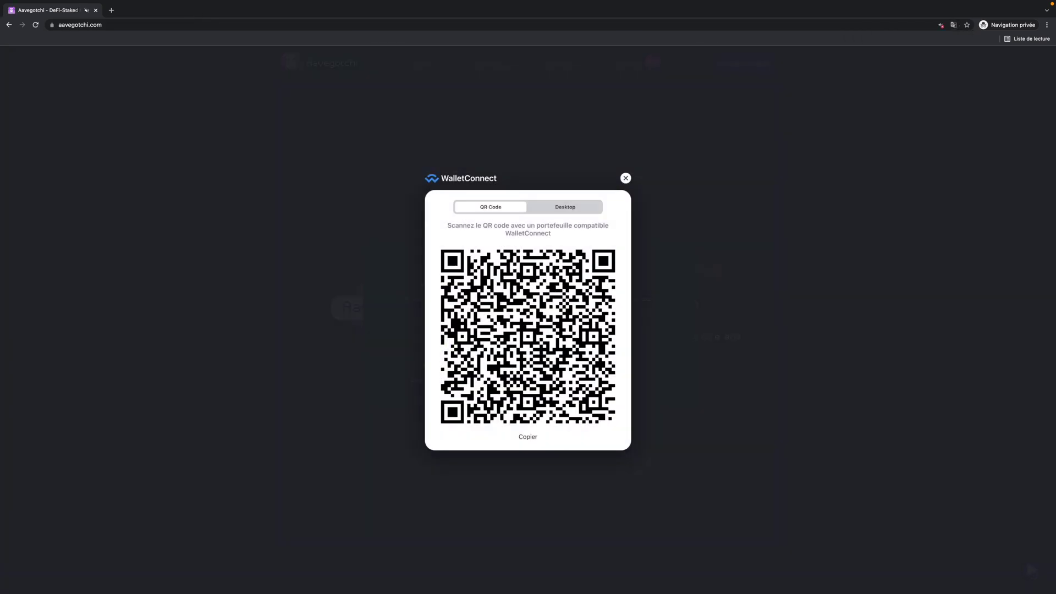
left_click(528, 438)
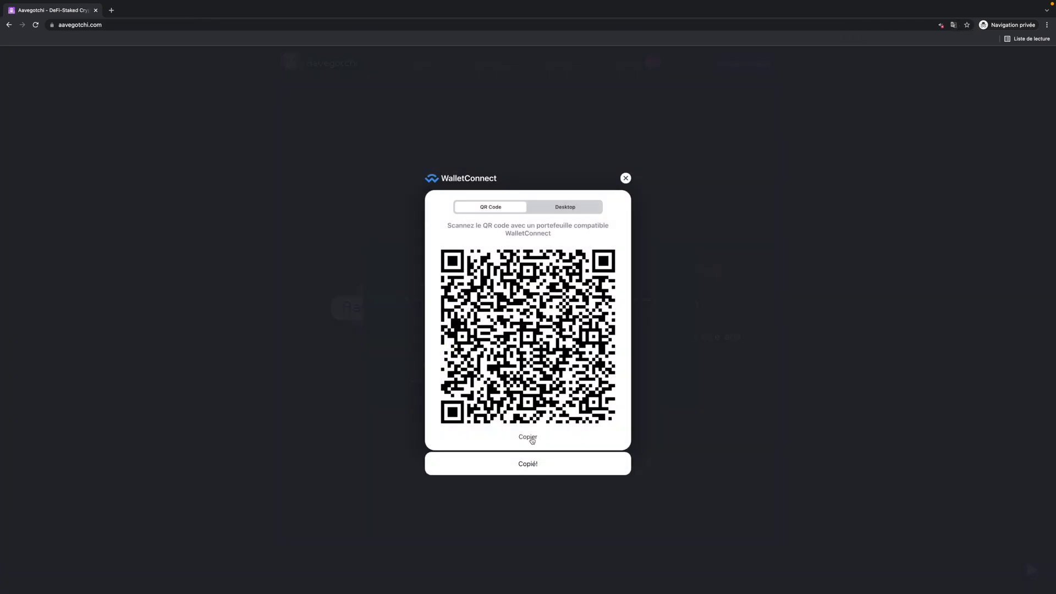
key("super+Tab")
Step: Paste Aavegotchi's pairing link into the Safe's WalletConnect app and return to Aavegotchi showing 204.10 GHST
left_click(253, 483)
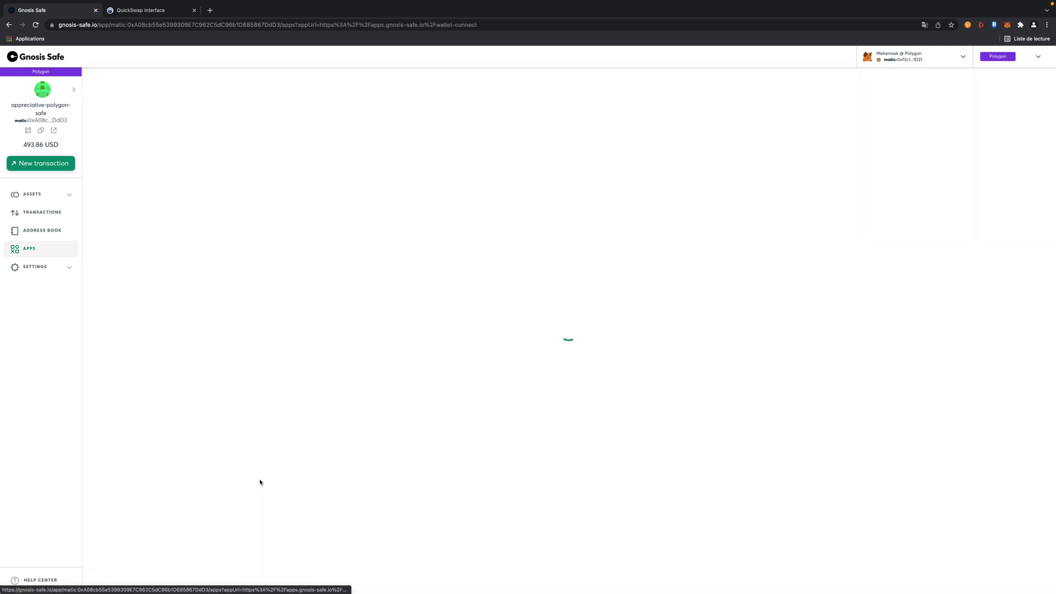
left_click(115, 109)
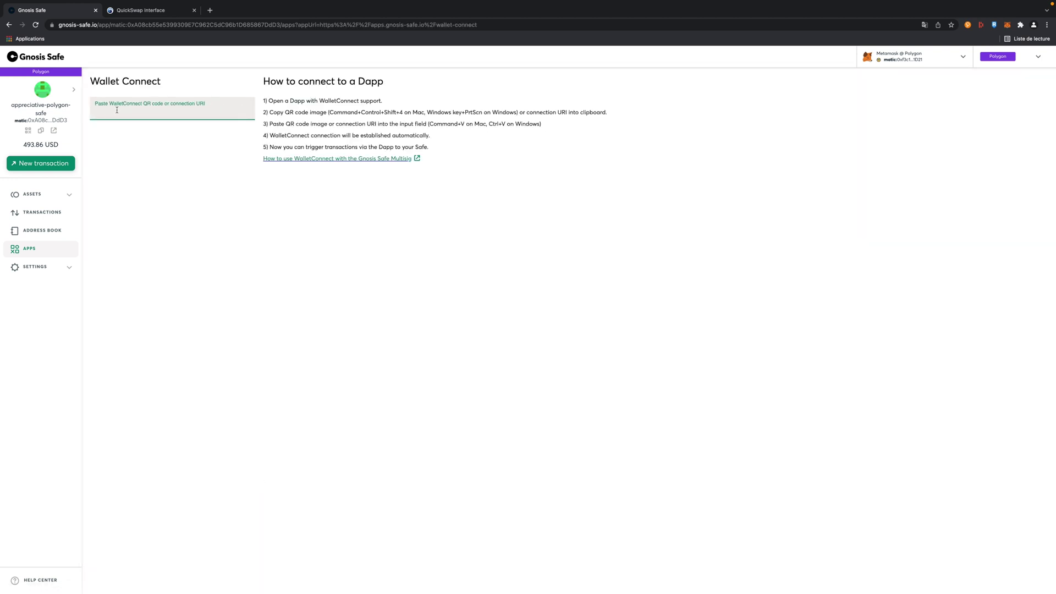
key("super+v")
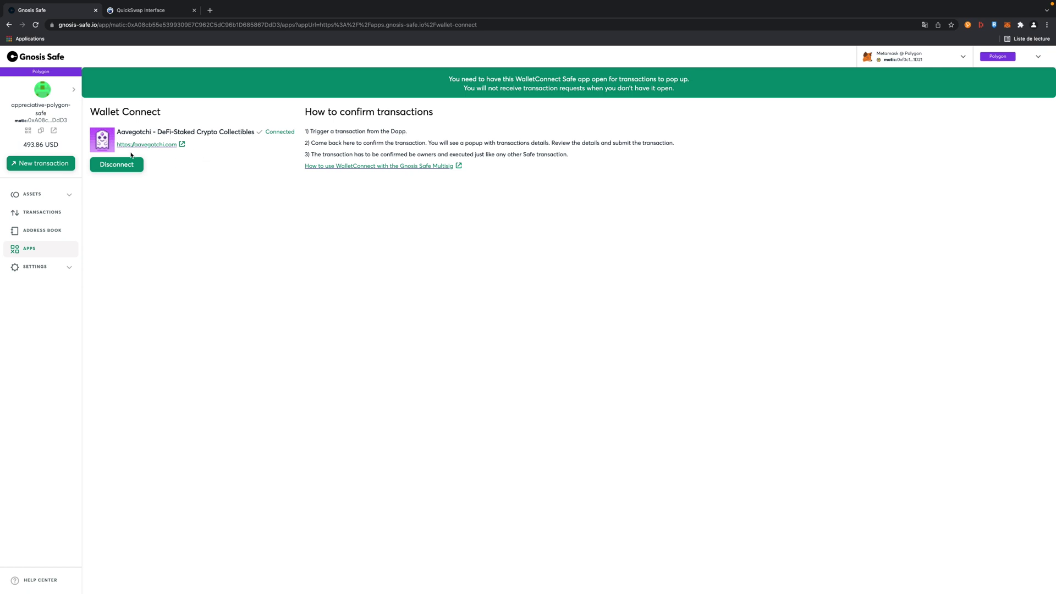
key("ctrl+Right")
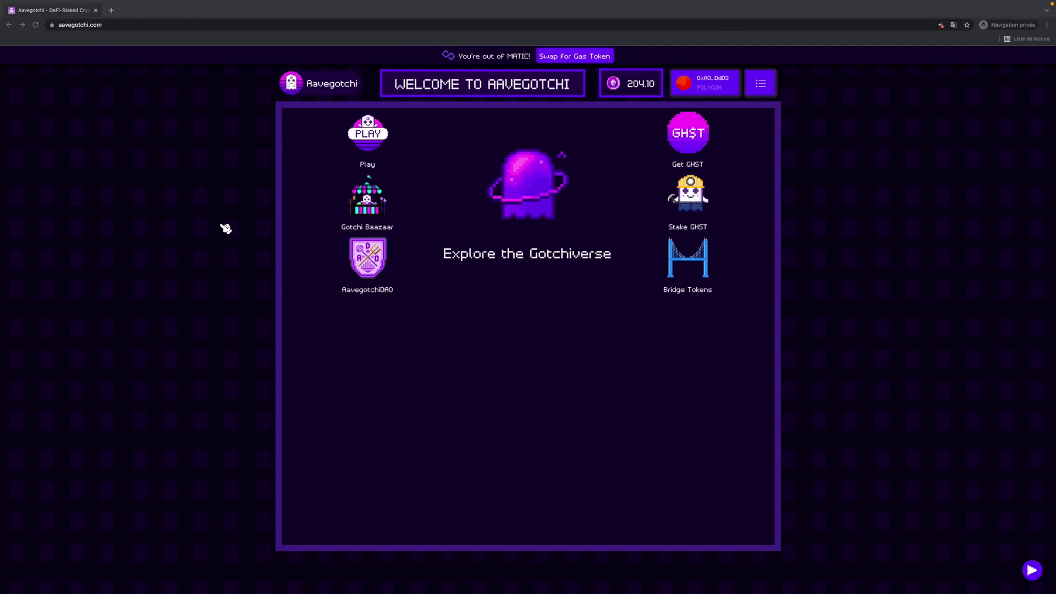